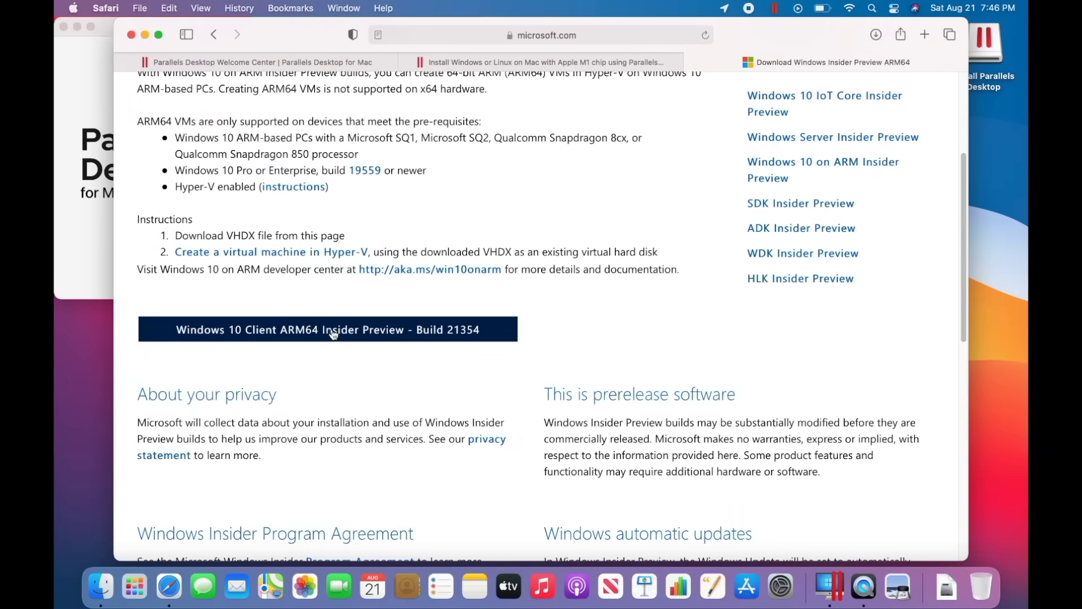
- Download the Windows 10 Client ARM64 Insider Preview Build 21354 and check its download progress
{"action": "left_click", "coordinate": [444, 334]}
{"action": "left_click", "coordinate": [660, 331]}
{"action": "scroll", "coordinate": [696, 299], "scroll_direction": "up", "scroll_amount": 5}
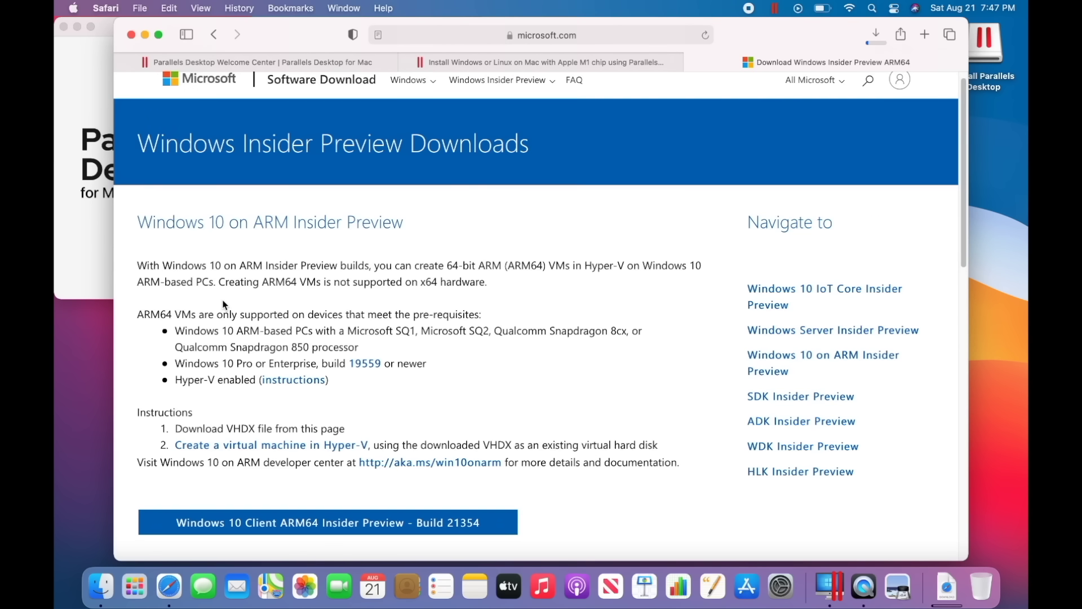
{"action": "left_click", "coordinate": [876, 35]}
{"action": "left_click", "coordinate": [497, 486]}
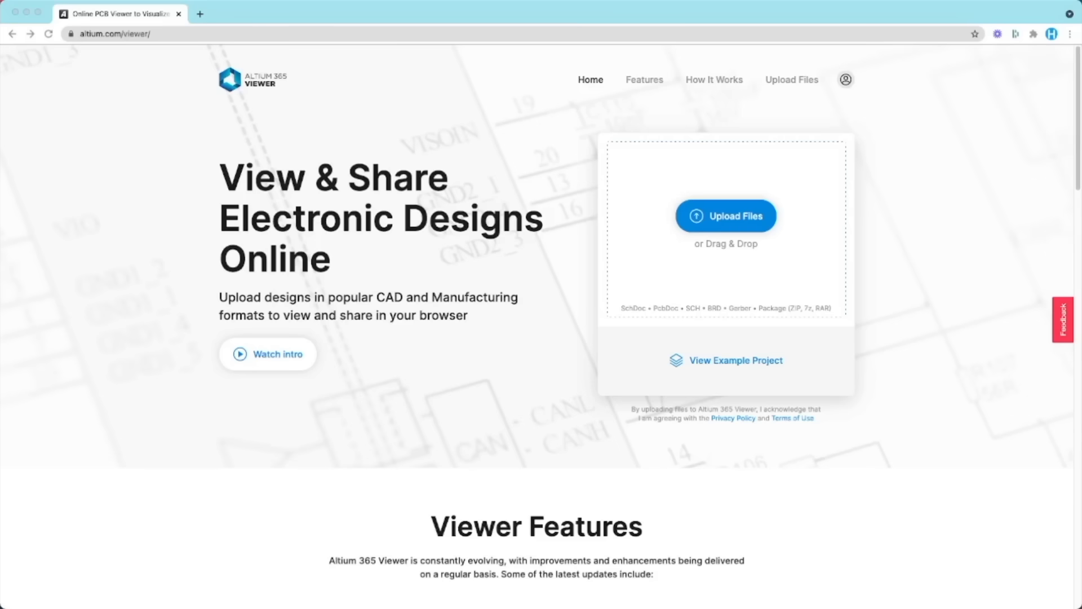
{"action": "scroll", "coordinate": [918, 331], "scroll_direction": "down", "scroll_amount": 2}
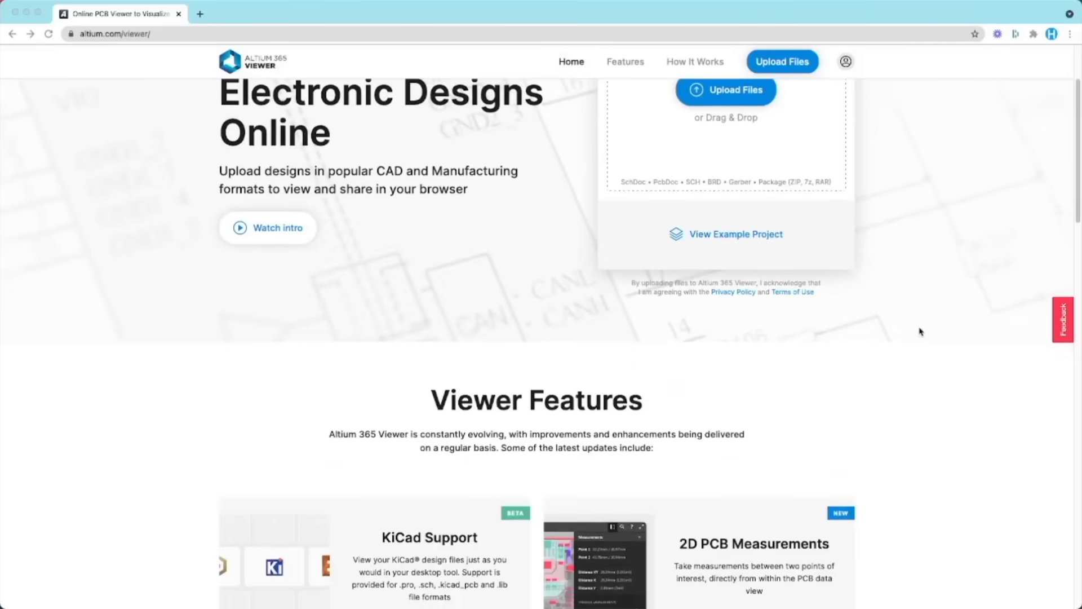
{"action": "scroll", "coordinate": [920, 331], "scroll_direction": "down", "scroll_amount": 10}
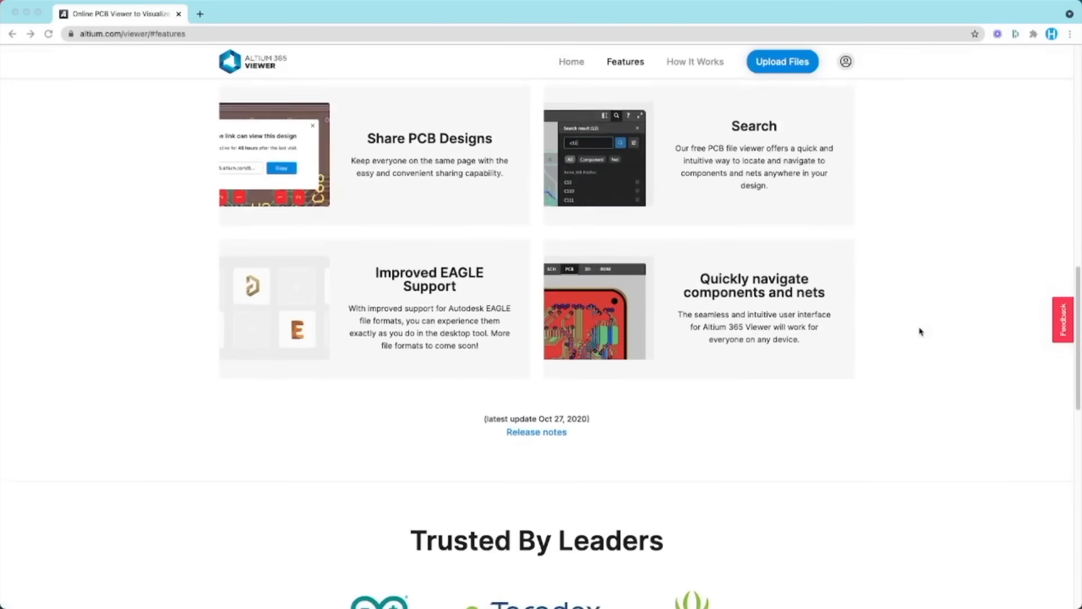
{"action": "scroll", "coordinate": [920, 331], "scroll_direction": "down", "scroll_amount": 6}
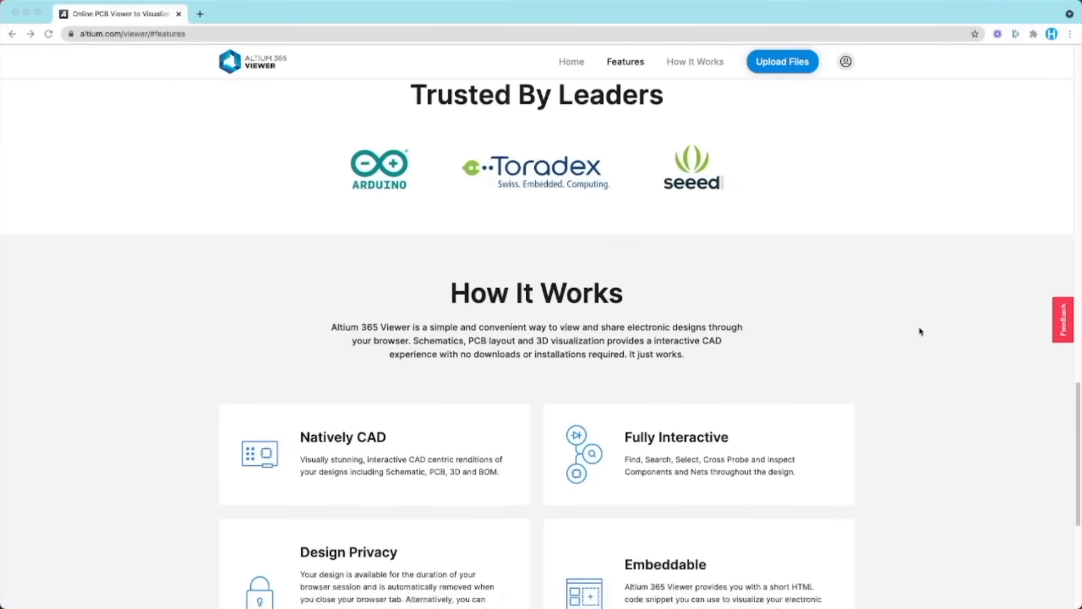
{"action": "scroll", "coordinate": [920, 331], "scroll_direction": "down", "scroll_amount": 4}
{"action": "scroll", "coordinate": [920, 331], "scroll_direction": "up", "scroll_amount": 9}
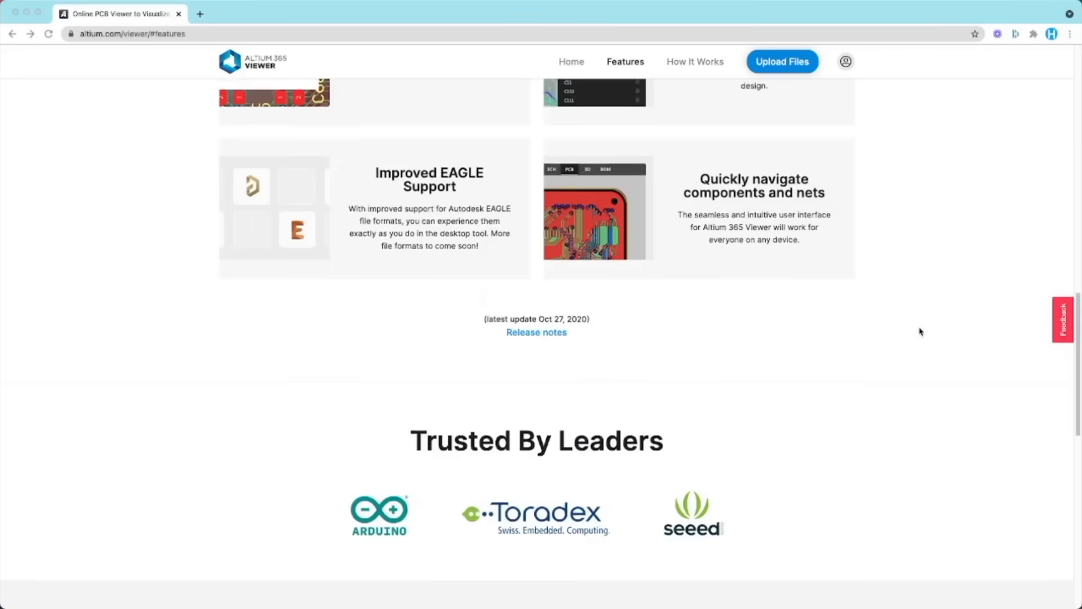
{"action": "scroll", "coordinate": [920, 332], "scroll_direction": "up", "scroll_amount": 12}
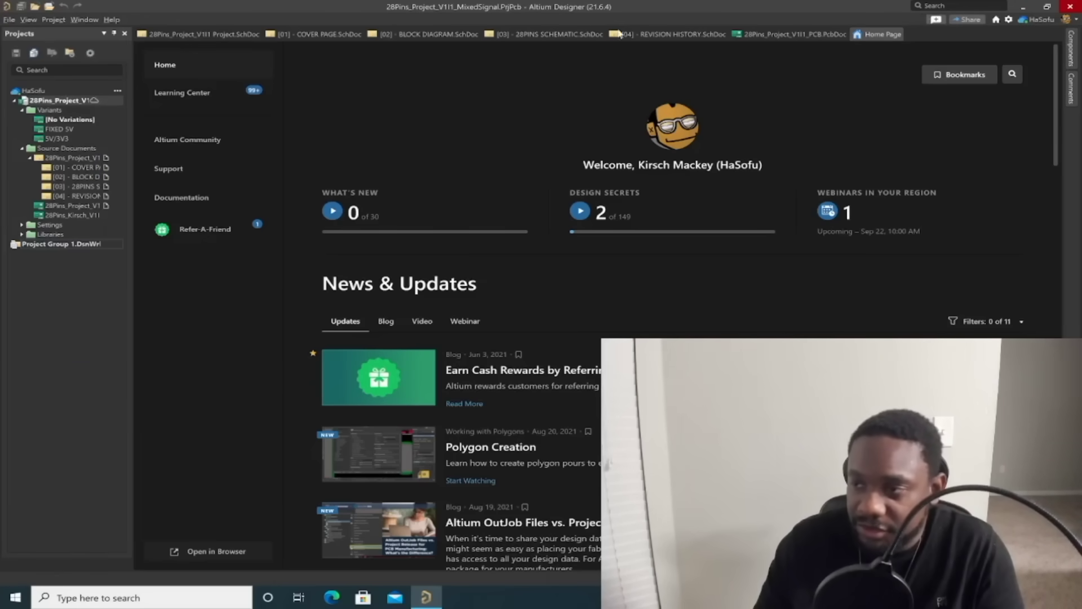
- Switch to the [03] - 28PINS SCHEMATIC.SchDoc document tab
{"action": "left_click", "coordinate": [532, 35]}
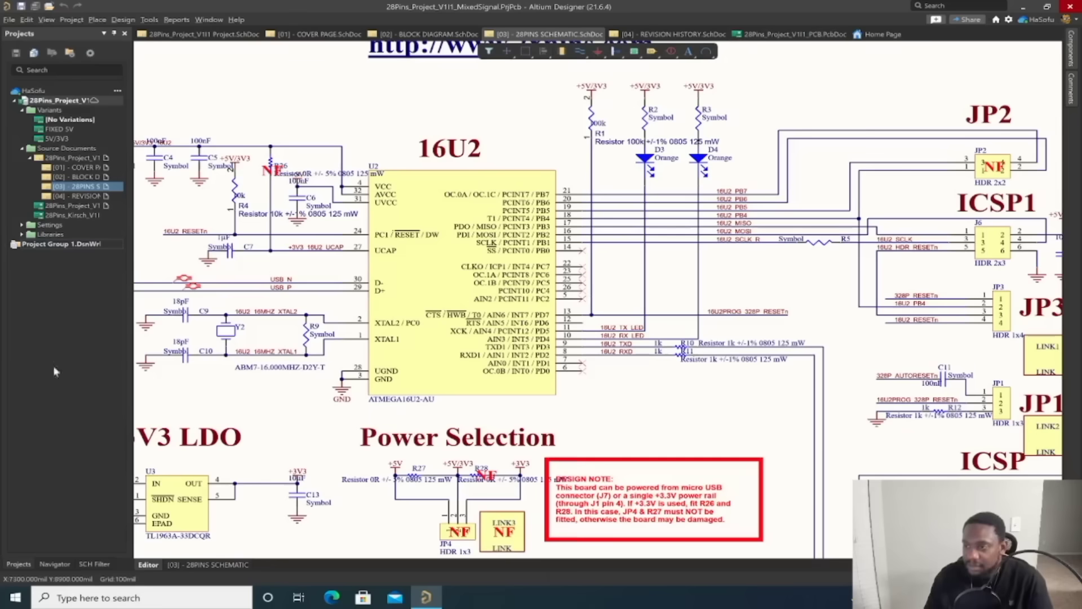
{"action": "scroll", "coordinate": [476, 223], "scroll_direction": "up", "scroll_amount": 1}
{"action": "scroll", "coordinate": [476, 223], "scroll_direction": "up", "scroll_amount": 3}
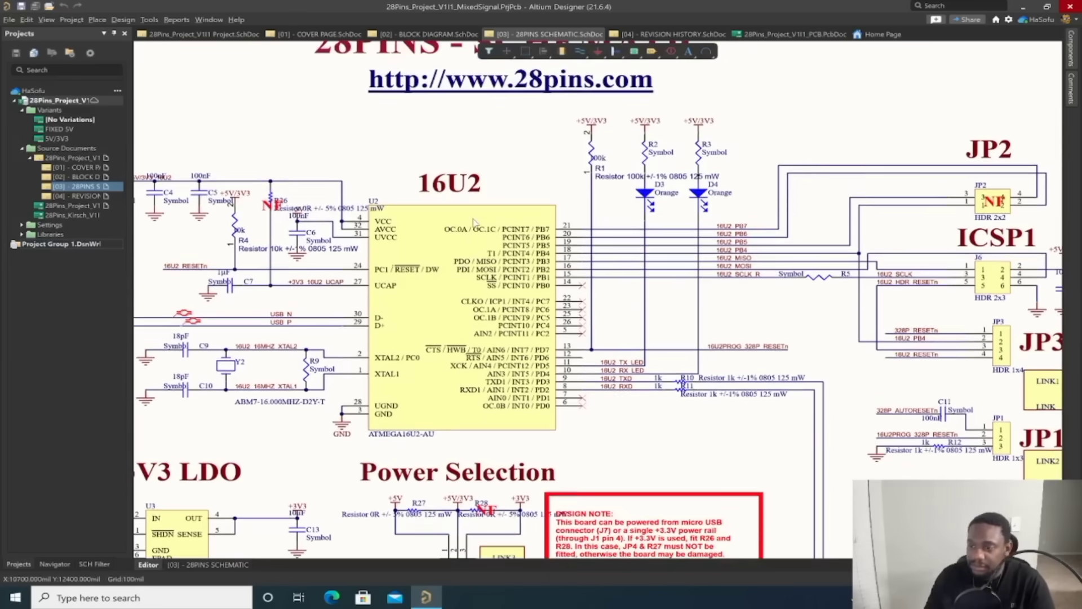
{"action": "scroll", "coordinate": [475, 223], "scroll_direction": "up", "scroll_amount": 1, "text": "ctrl"}
{"action": "scroll", "coordinate": [475, 222], "scroll_direction": "down", "scroll_amount": 5, "text": "ctrl"}
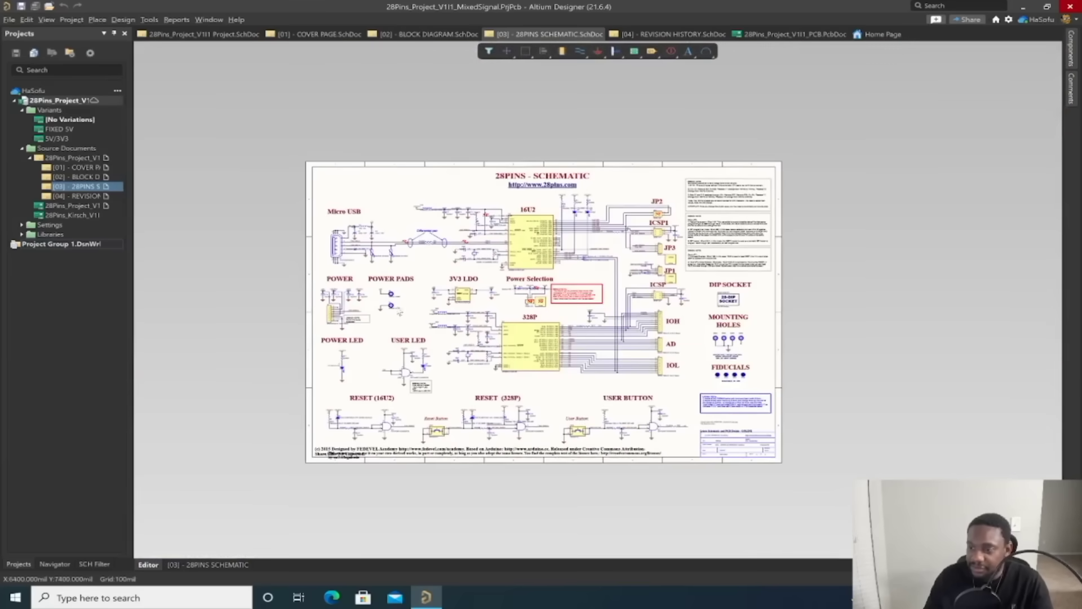
{"action": "scroll", "coordinate": [385, 261], "scroll_direction": "up", "scroll_amount": 6, "text": "ctrl"}
{"action": "scroll", "coordinate": [385, 261], "scroll_direction": "up", "scroll_amount": 2, "text": "ctrl"}
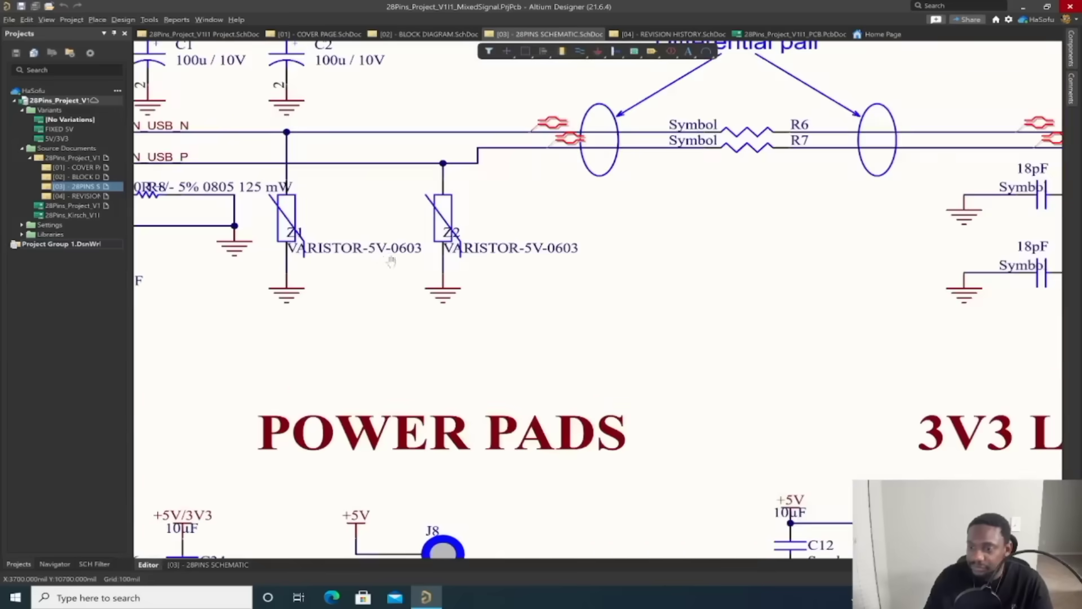
{"action": "right_click_drag", "start_coordinate": [389, 262], "coordinate": [568, 281]}
{"action": "scroll", "coordinate": [559, 251], "scroll_direction": "up", "scroll_amount": 4}
{"action": "right_click_drag", "start_coordinate": [418, 294], "coordinate": [513, 106]}
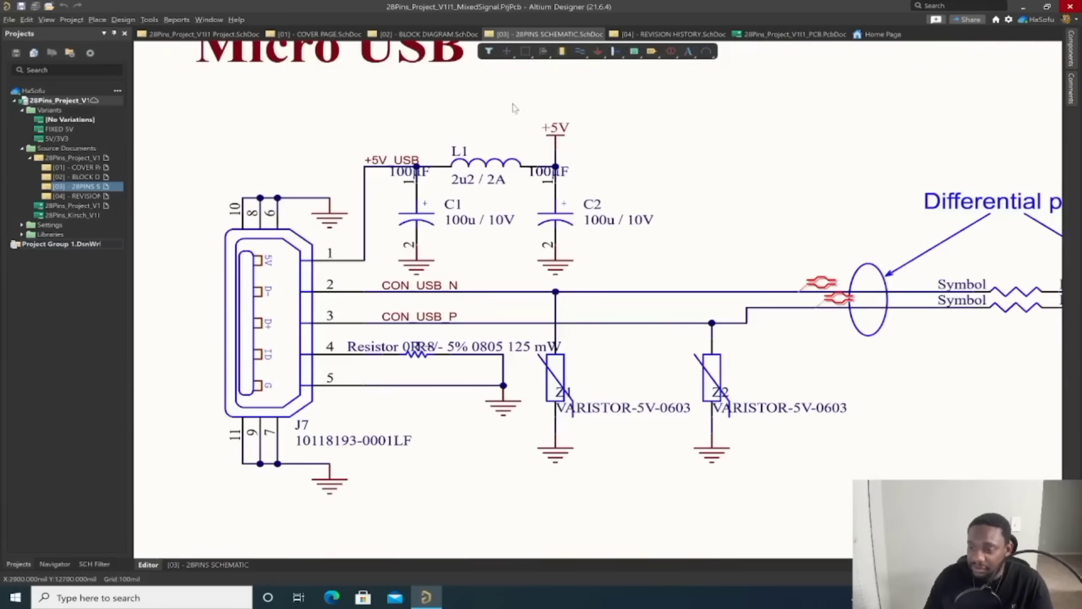
{"action": "right_click_drag", "start_coordinate": [696, 342], "coordinate": [339, 197]}
{"action": "right_click_drag", "start_coordinate": [536, 377], "coordinate": [315, 175]}
{"action": "scroll", "coordinate": [496, 301], "scroll_direction": "down", "scroll_amount": 4, "text": "ctrl"}
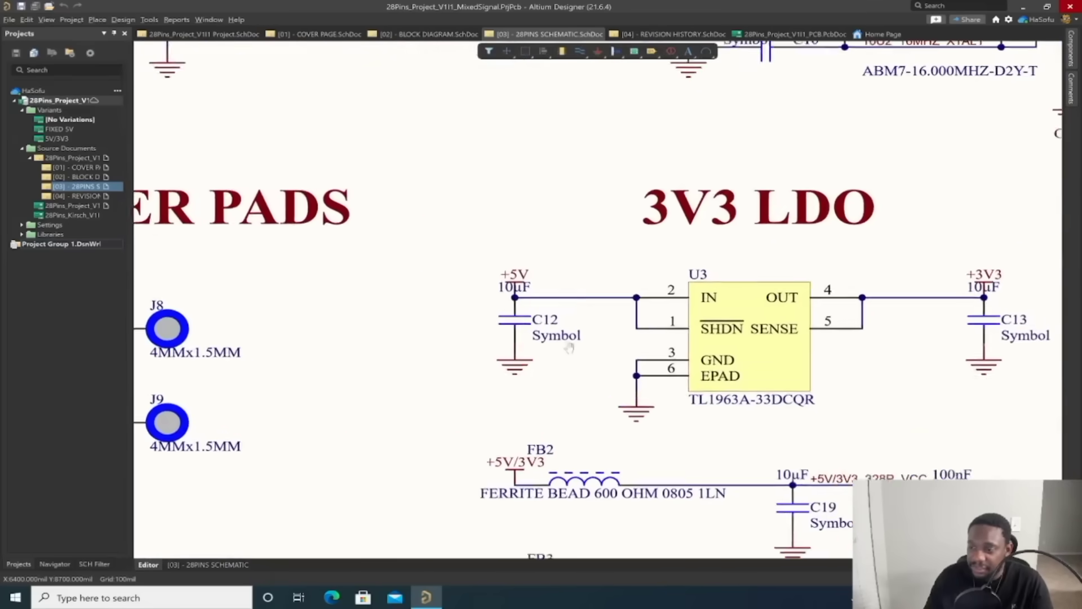
{"action": "scroll", "coordinate": [498, 302], "scroll_direction": "down", "scroll_amount": 5, "text": "ctrl"}
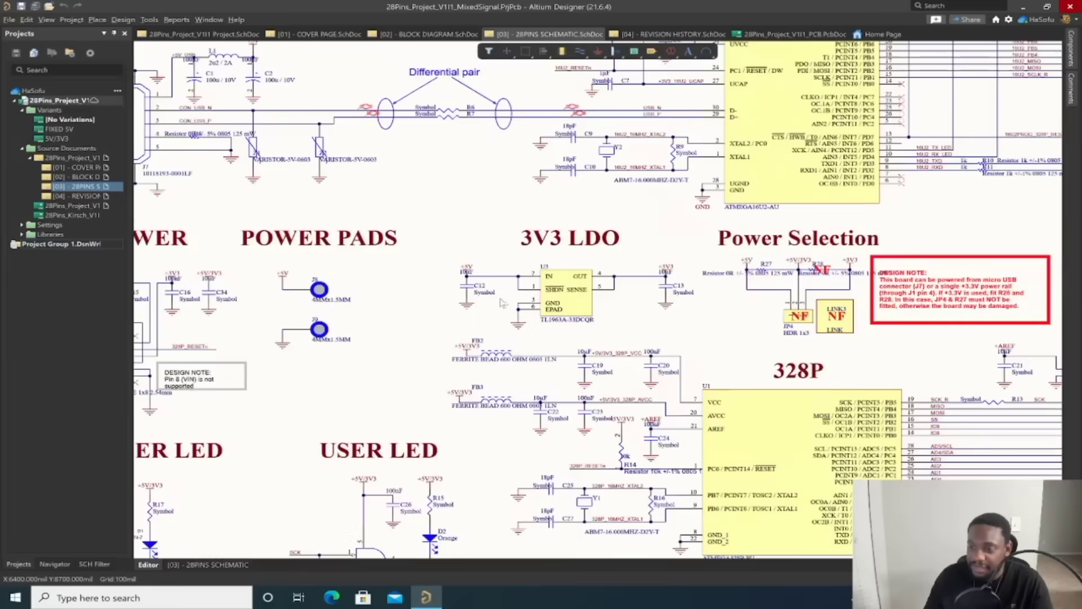
{"action": "scroll", "coordinate": [498, 302], "scroll_direction": "down", "scroll_amount": 2, "text": "ctrl"}
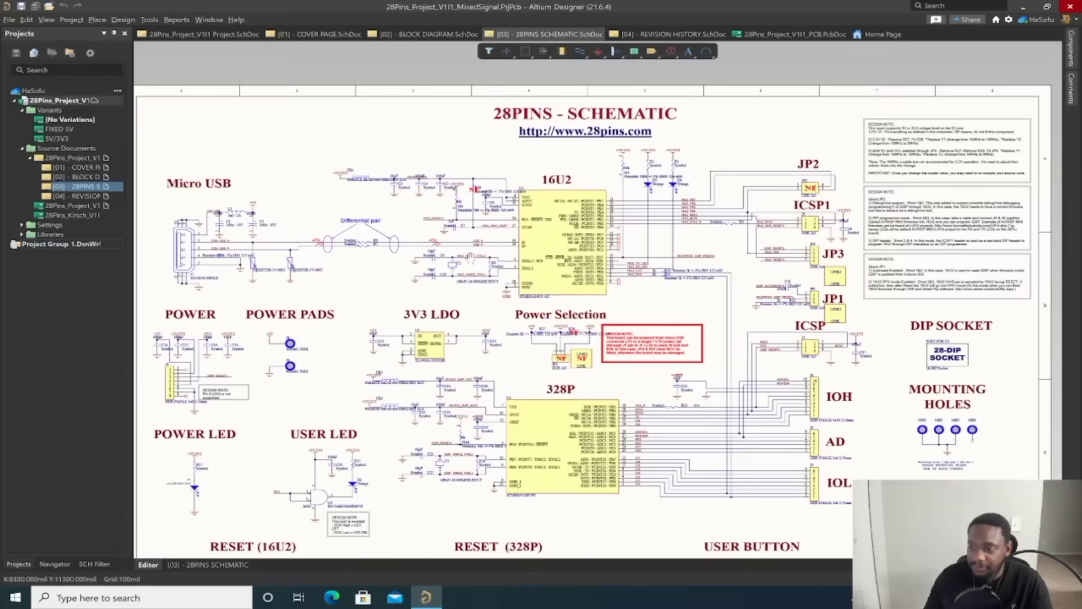
{"action": "scroll", "coordinate": [507, 305], "scroll_direction": "up", "scroll_amount": 3, "text": "ctrl"}
{"action": "scroll", "coordinate": [601, 265], "scroll_direction": "down", "scroll_amount": 3, "text": "ctrl"}
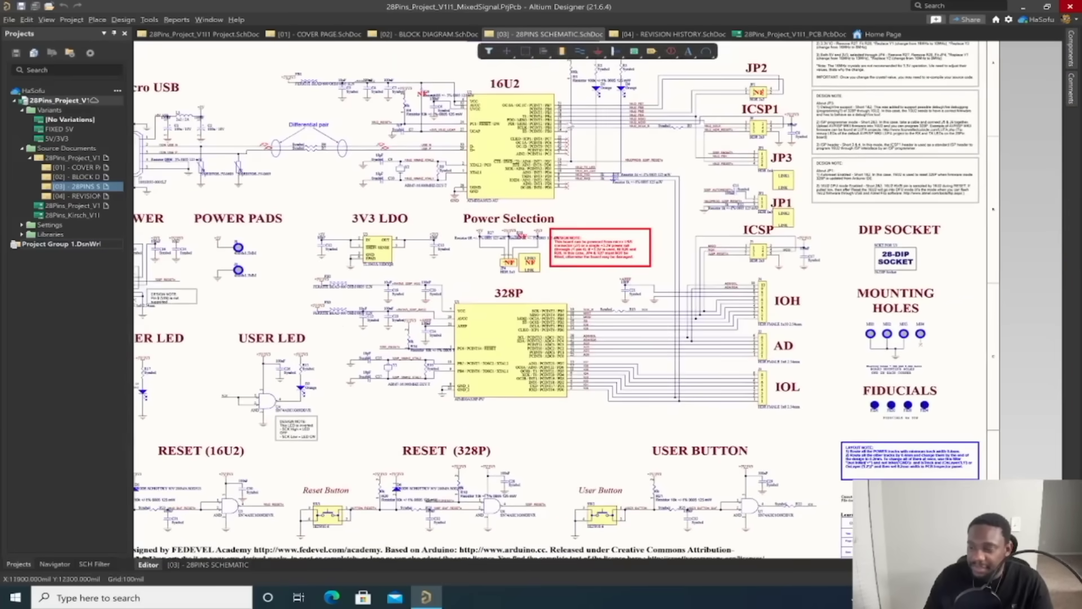
{"action": "scroll", "coordinate": [601, 265], "scroll_direction": "up", "scroll_amount": 2, "text": "ctrl"}
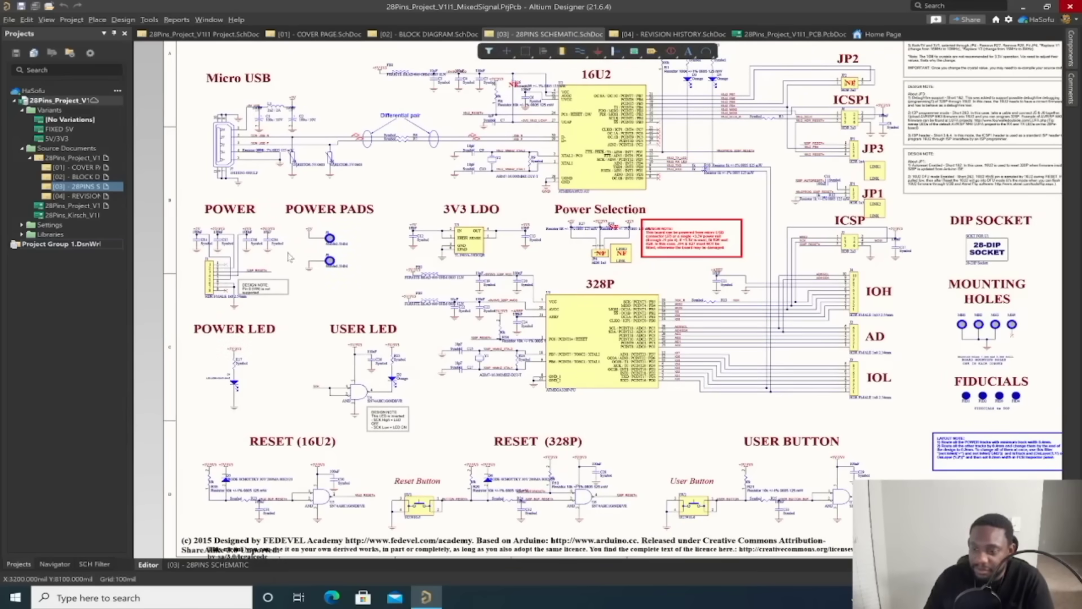
- Open the COVER PAGE sheet, then close all open schematic documents
{"action": "double_click", "coordinate": [89, 167]}
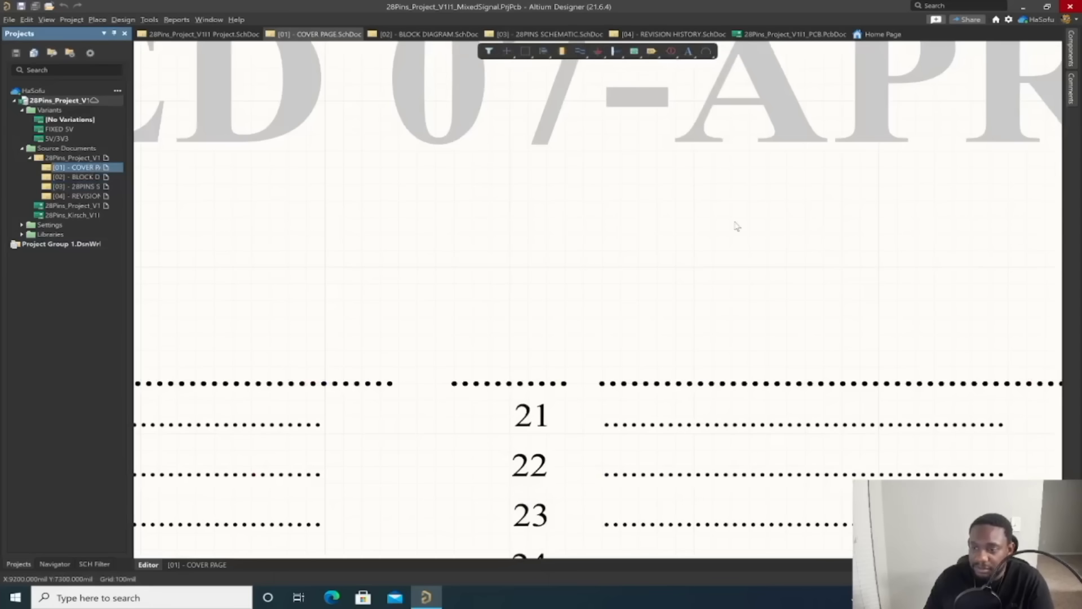
{"action": "scroll", "coordinate": [728, 226], "scroll_direction": "up", "scroll_amount": 1, "text": "ctrl"}
{"action": "scroll", "coordinate": [728, 227], "scroll_direction": "up", "scroll_amount": 1, "text": "ctrl"}
{"action": "scroll", "coordinate": [728, 226], "scroll_direction": "down", "scroll_amount": 5, "text": "ctrl"}
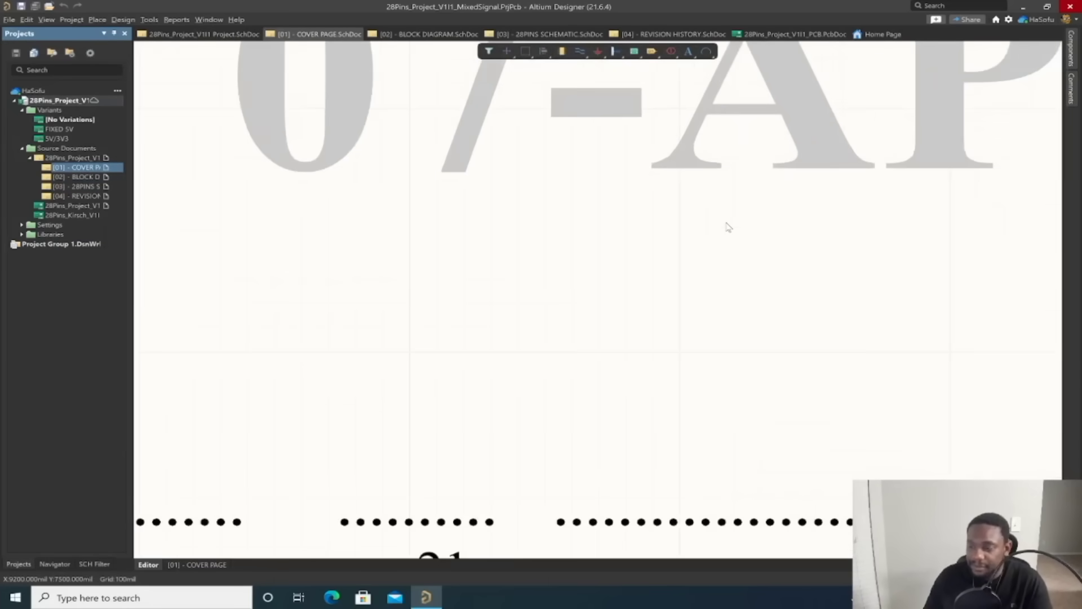
{"action": "scroll", "coordinate": [727, 227], "scroll_direction": "up", "scroll_amount": 4, "text": "ctrl"}
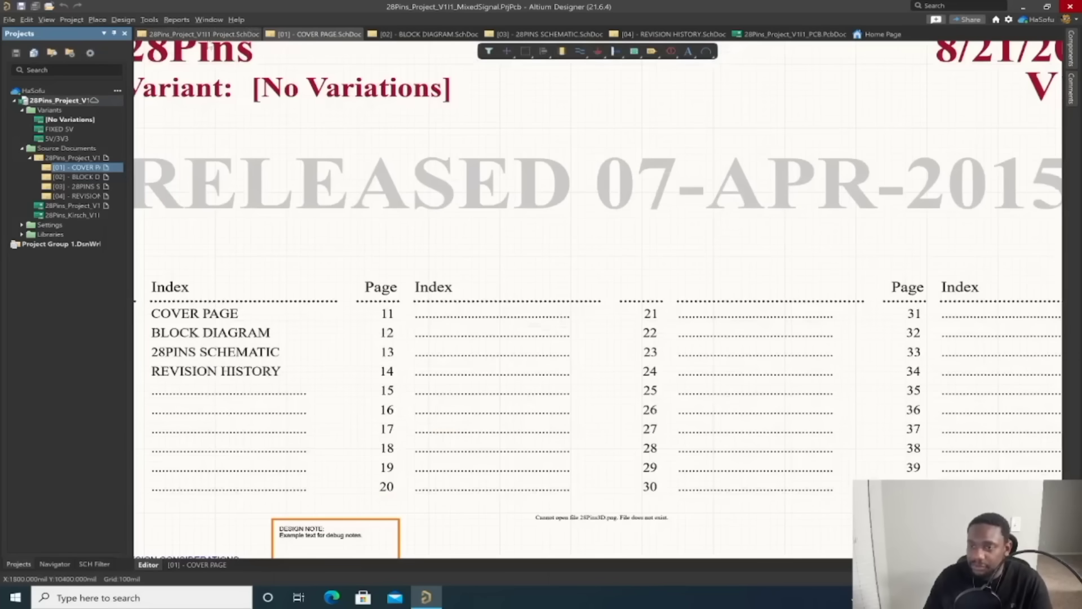
{"action": "right_click", "coordinate": [227, 35]}
{"action": "left_click", "coordinate": [274, 52]}
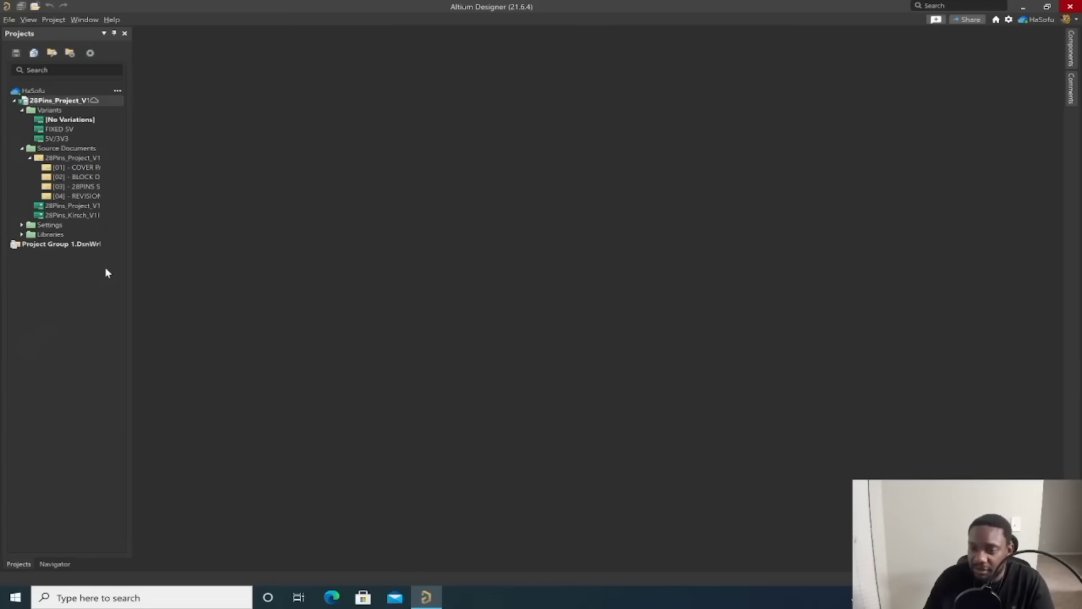
- Open the top-level 28Pins sheet, open its BLOCK DIAGRAM sub-sheet, then return to the top sheet
{"action": "double_click", "coordinate": [69, 157]}
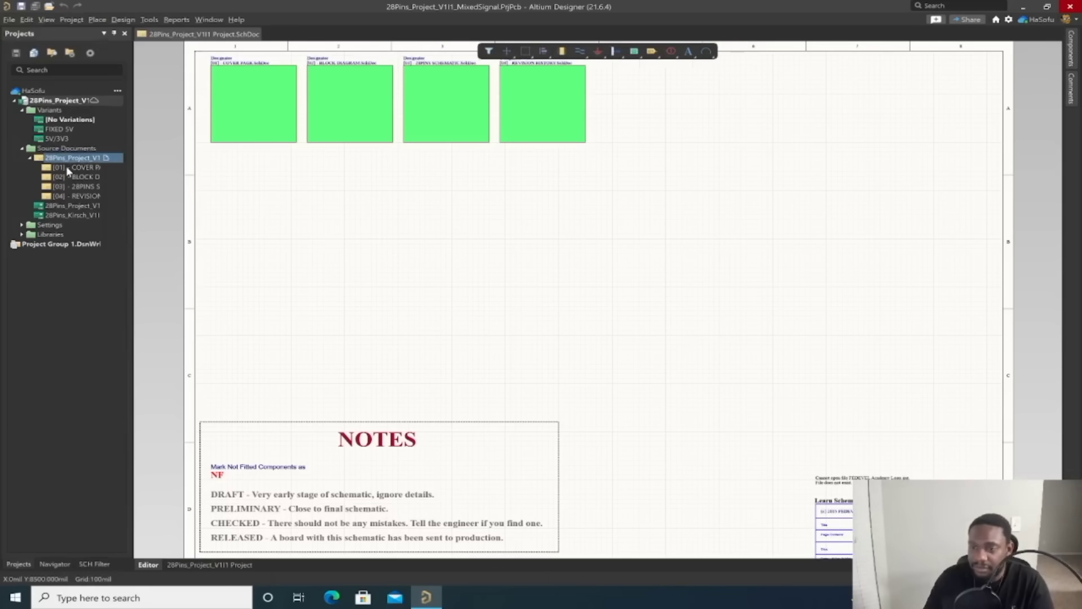
{"action": "right_click", "coordinate": [264, 90]}
{"action": "mouse_move", "coordinate": [346, 157]}
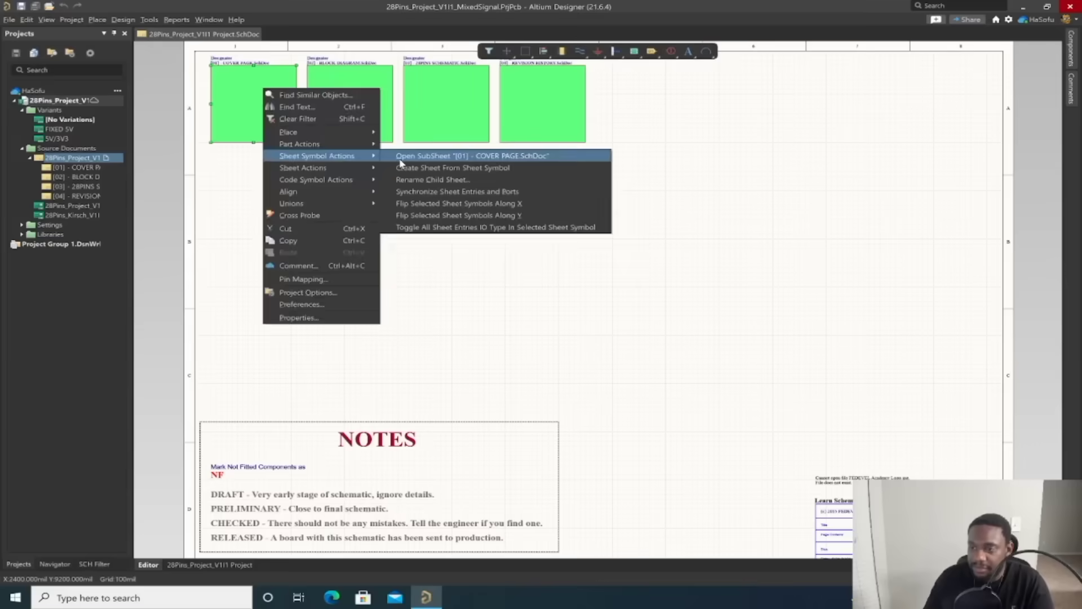
{"action": "left_click", "coordinate": [401, 159]}
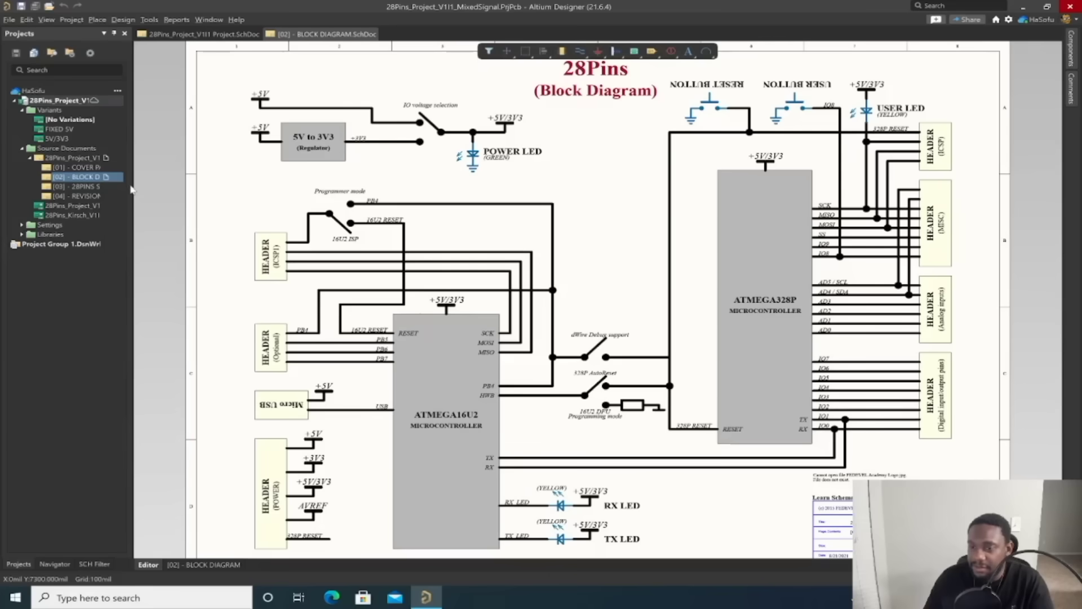
{"action": "left_click_drag", "start_coordinate": [131, 179], "coordinate": [193, 179]}
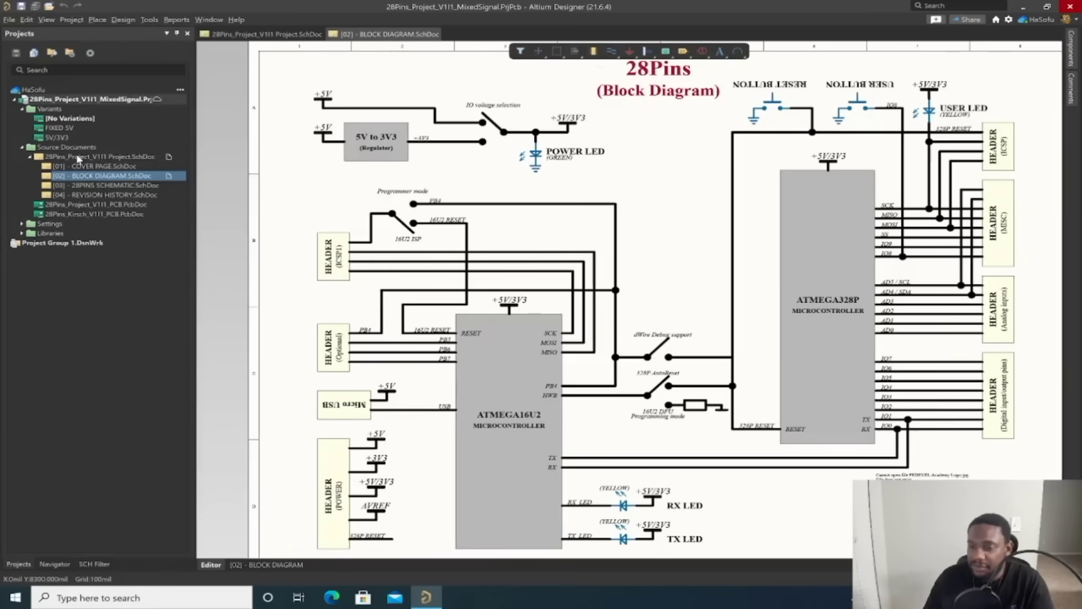
{"action": "left_click", "coordinate": [109, 156]}
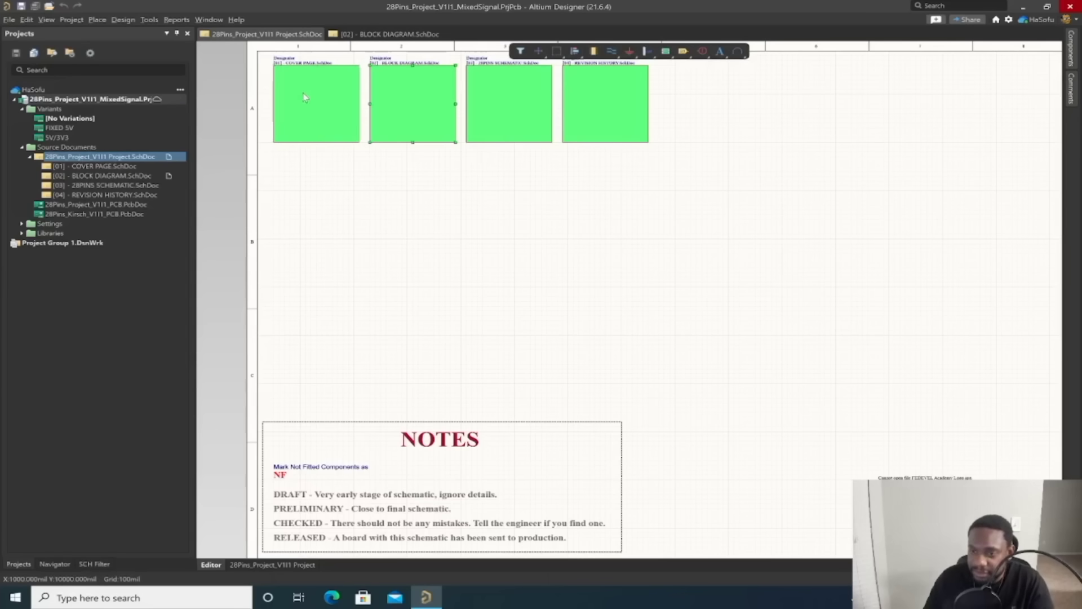
- Open the BLOCK DIAGRAM sub-sheet, then the COVER PAGE and 28PINS SCHEMATIC sheets
{"action": "right_click", "coordinate": [409, 96]}
{"action": "mouse_move", "coordinate": [501, 164]}
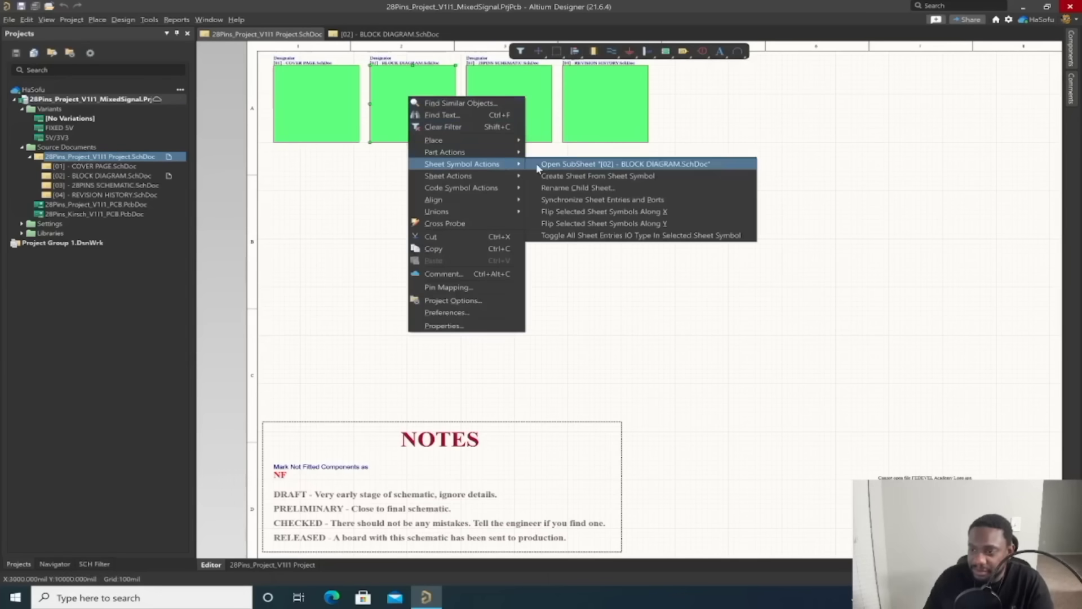
{"action": "left_click", "coordinate": [538, 163]}
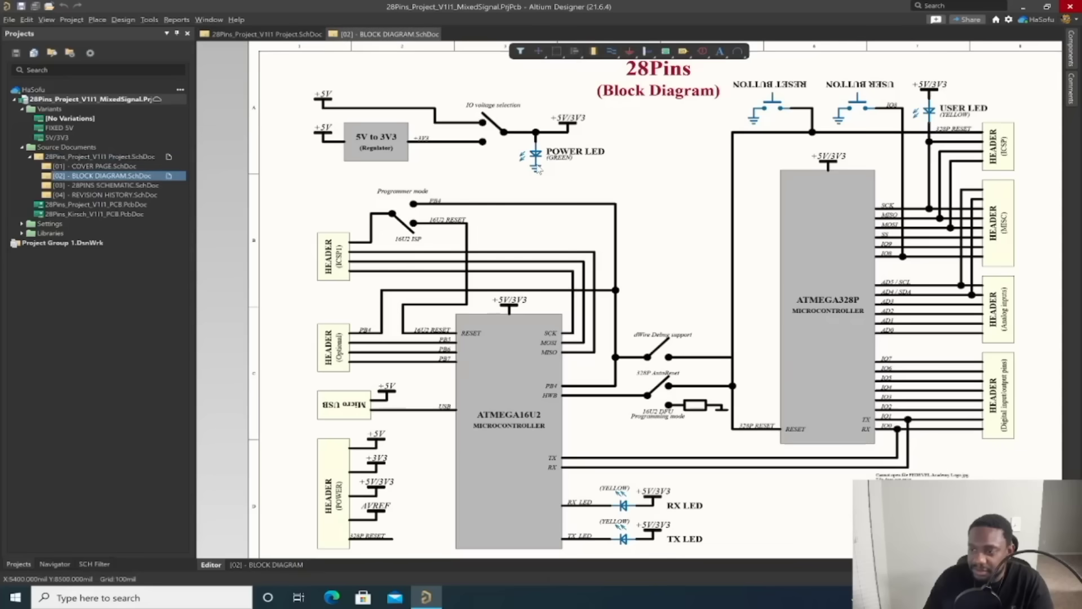
{"action": "double_click", "coordinate": [108, 167]}
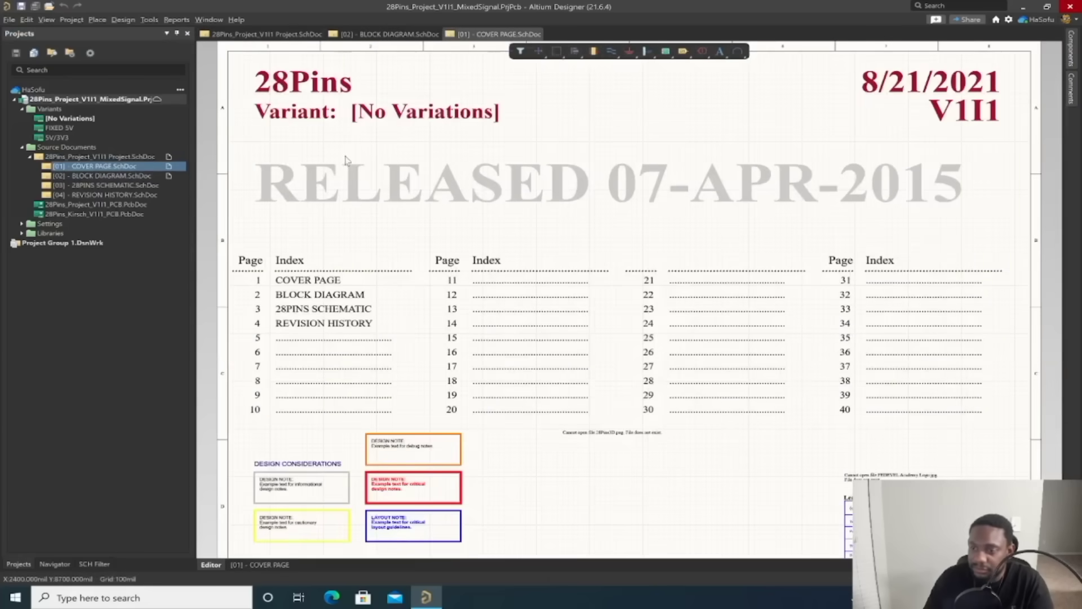
{"action": "double_click", "coordinate": [102, 186]}
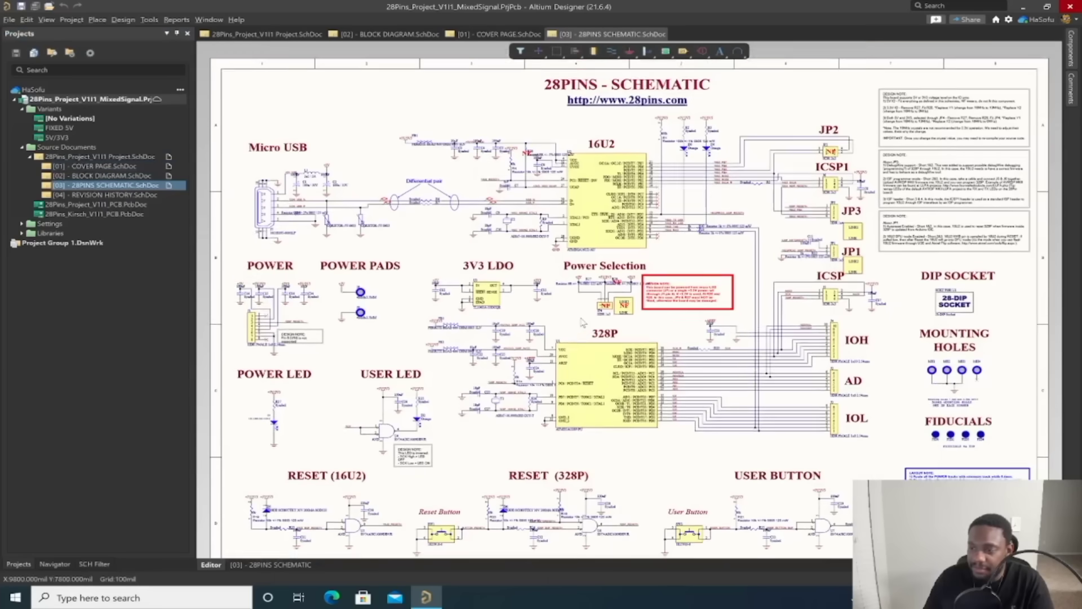
{"action": "scroll", "coordinate": [583, 323], "scroll_direction": "down", "scroll_amount": 1}
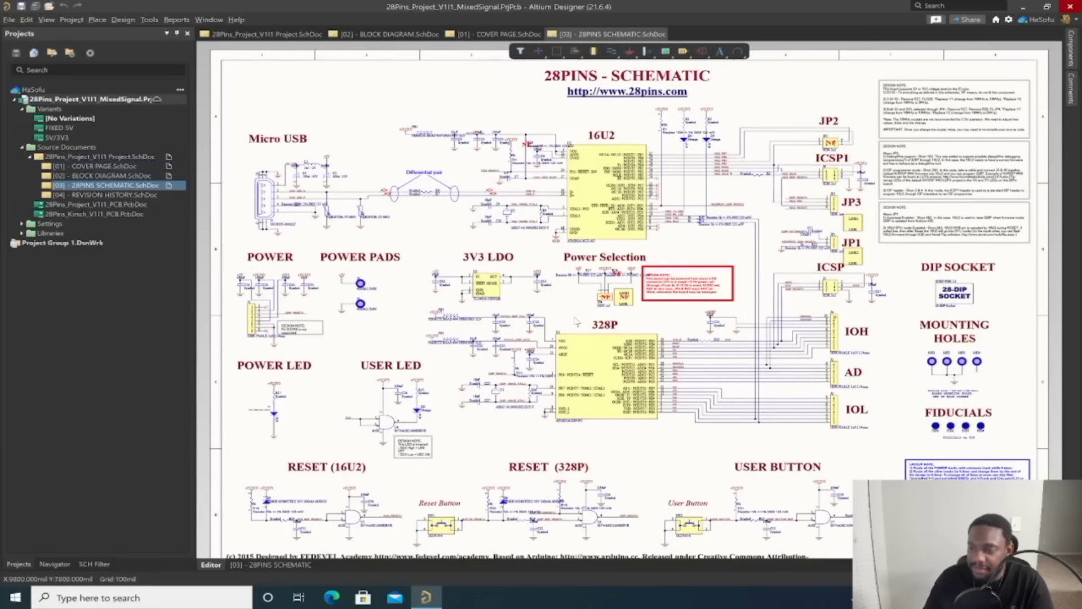
- Open 28Pins_Project_V1I1_PCB.PcbDoc and zoom in on the routed board
{"action": "double_click", "coordinate": [119, 204]}
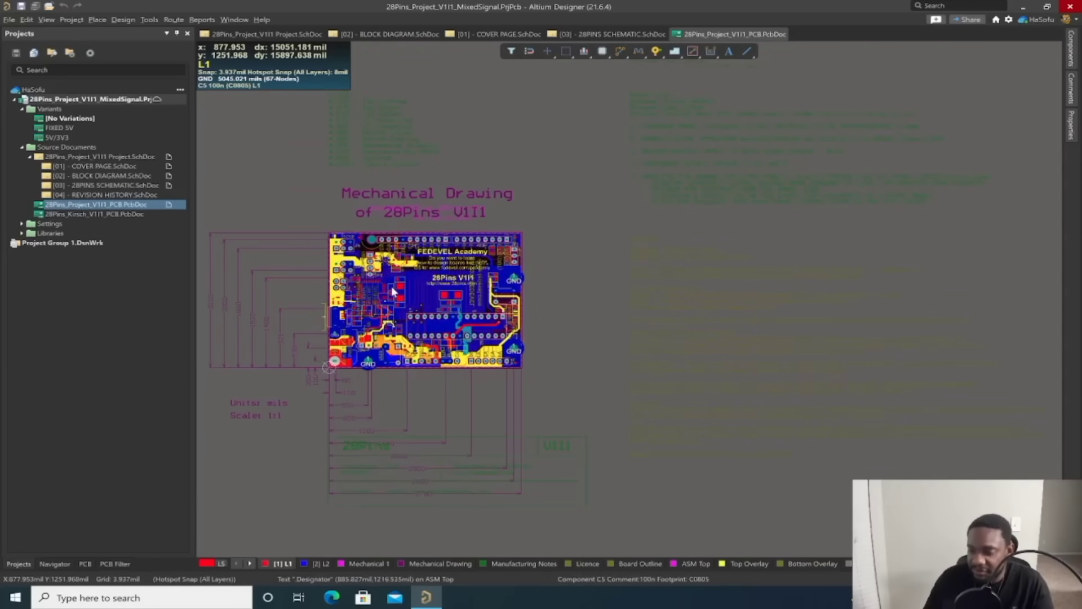
{"action": "scroll", "coordinate": [534, 231], "scroll_direction": "up", "scroll_amount": 5, "text": "ctrl"}
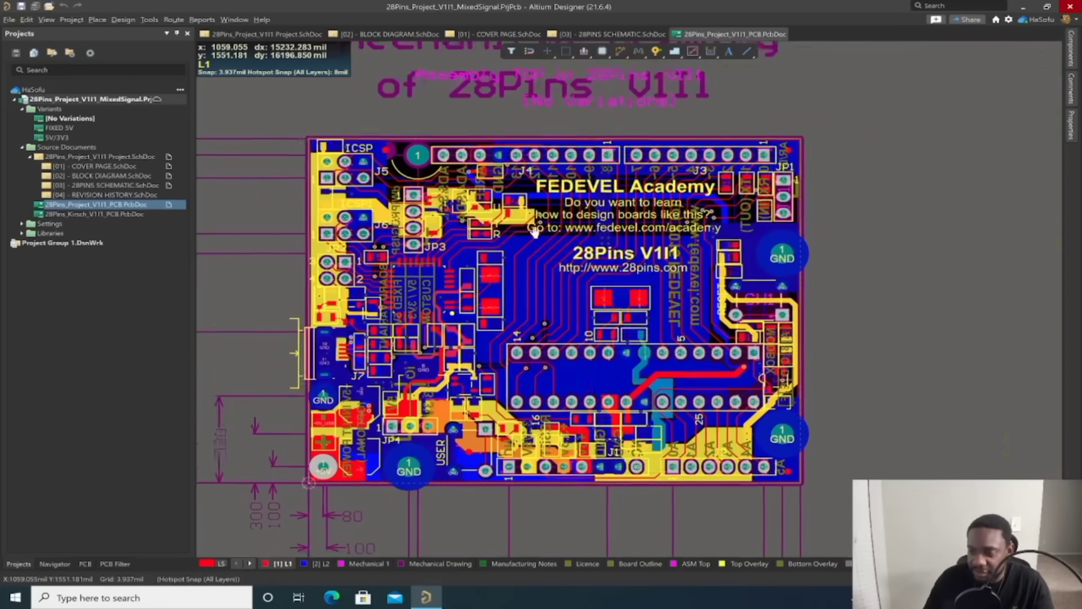
{"action": "scroll", "coordinate": [534, 231], "scroll_direction": "down", "scroll_amount": 1, "text": "ctrl"}
{"action": "scroll", "coordinate": [454, 226], "scroll_direction": "up", "scroll_amount": 1, "text": "ctrl"}
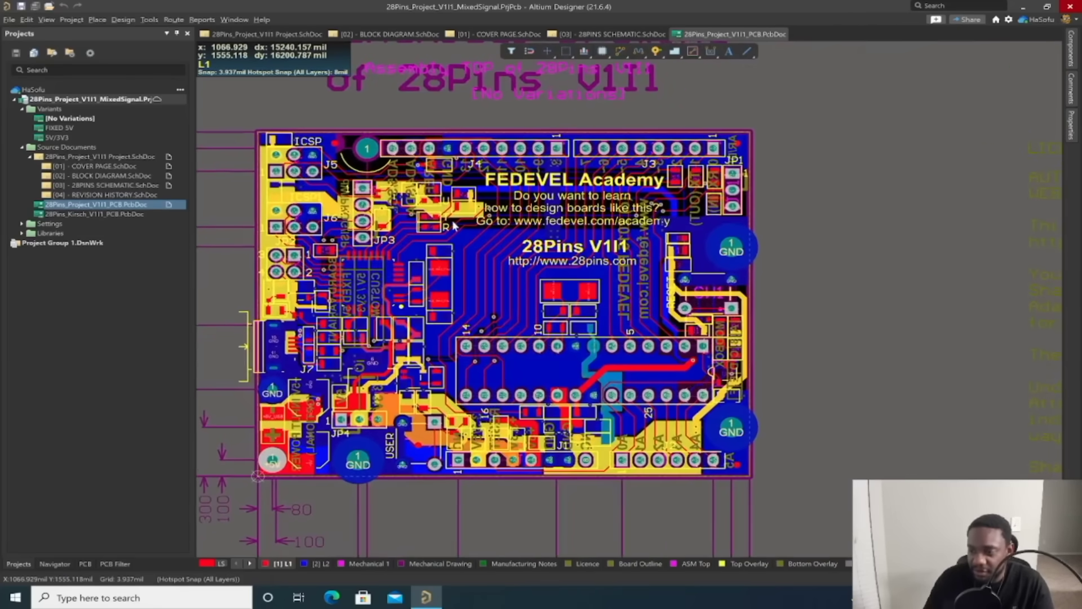
{"action": "scroll", "coordinate": [455, 225], "scroll_direction": "up", "scroll_amount": 4, "text": "ctrl"}
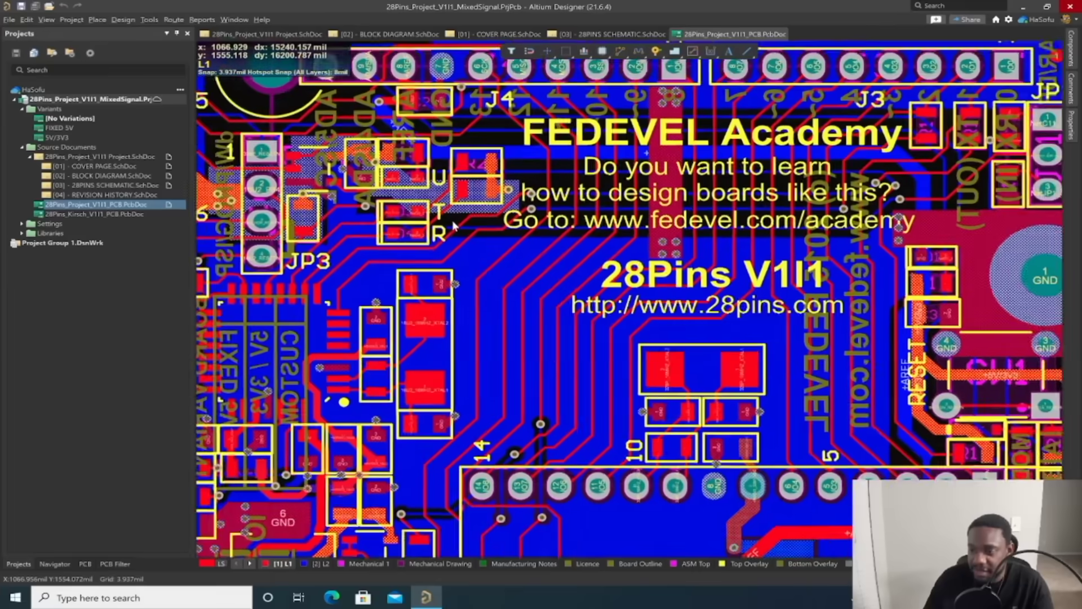
{"action": "scroll", "coordinate": [455, 225], "scroll_direction": "down", "scroll_amount": 4, "text": "ctrl"}
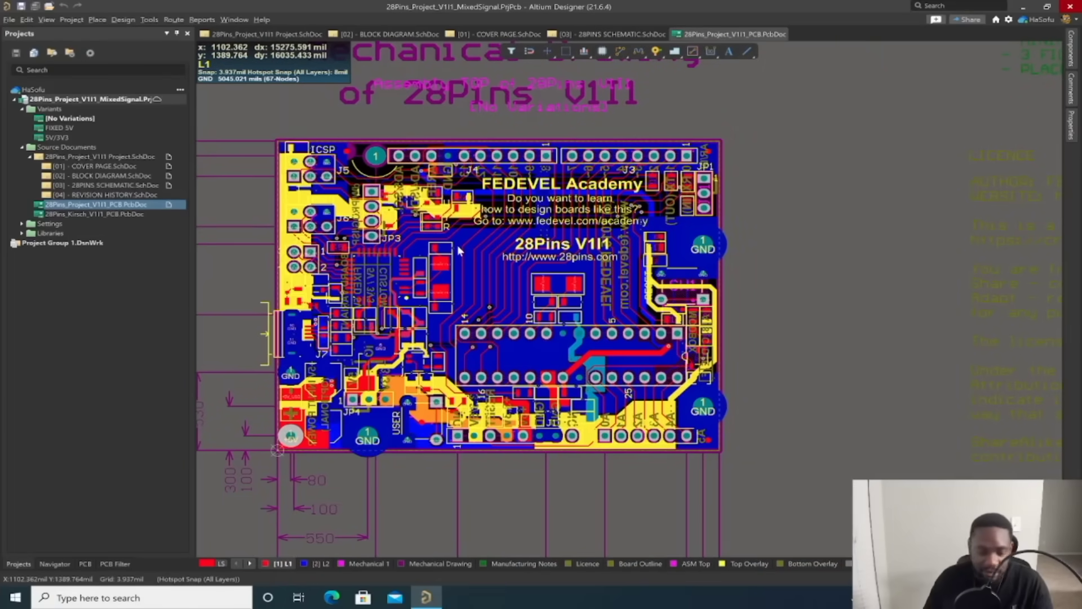
{"action": "key", "text": "3"}
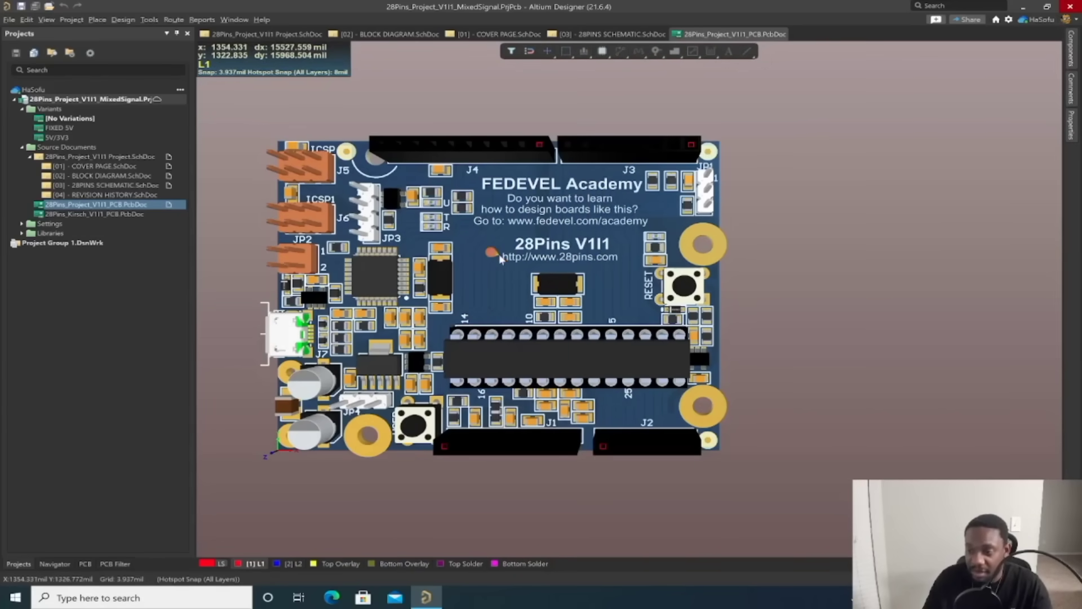
{"action": "right_click_drag", "start_coordinate": [482, 251], "coordinate": [622, 525]}
{"action": "key", "text": "shift"}
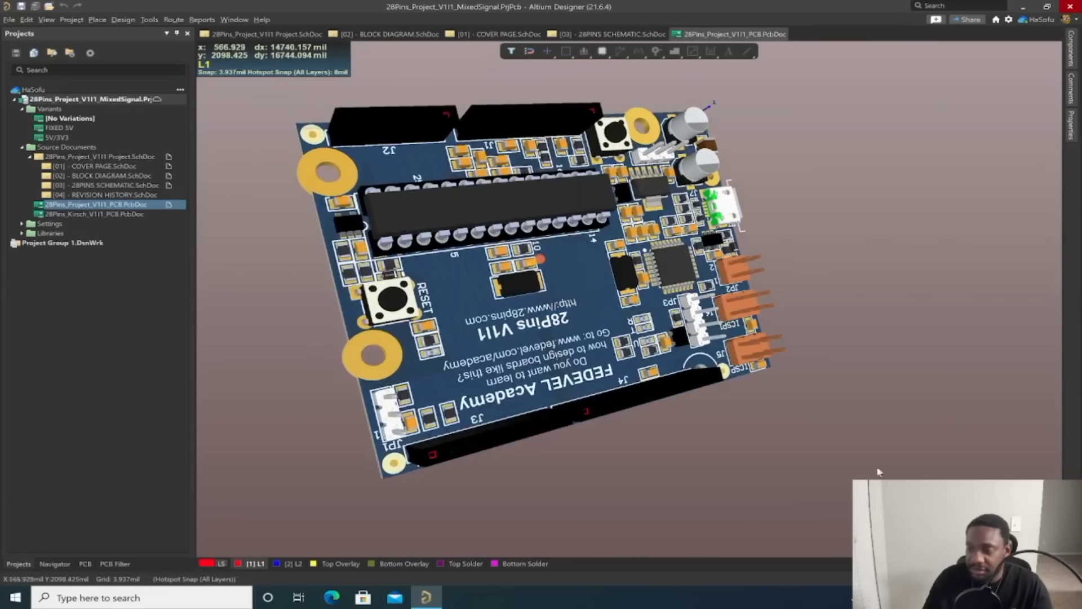
- Return to the 2D view, select the connected MISO route and delete it
{"action": "key", "text": "2"}
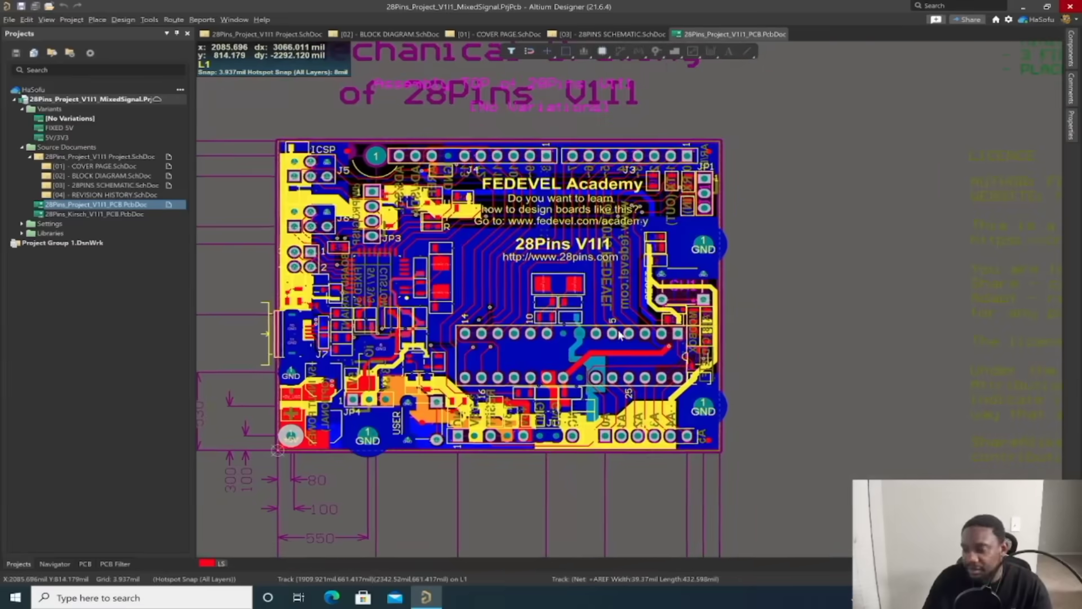
{"action": "right_click_drag", "start_coordinate": [571, 323], "coordinate": [571, 213]}
{"action": "scroll", "coordinate": [571, 213], "scroll_direction": "up", "scroll_amount": 2}
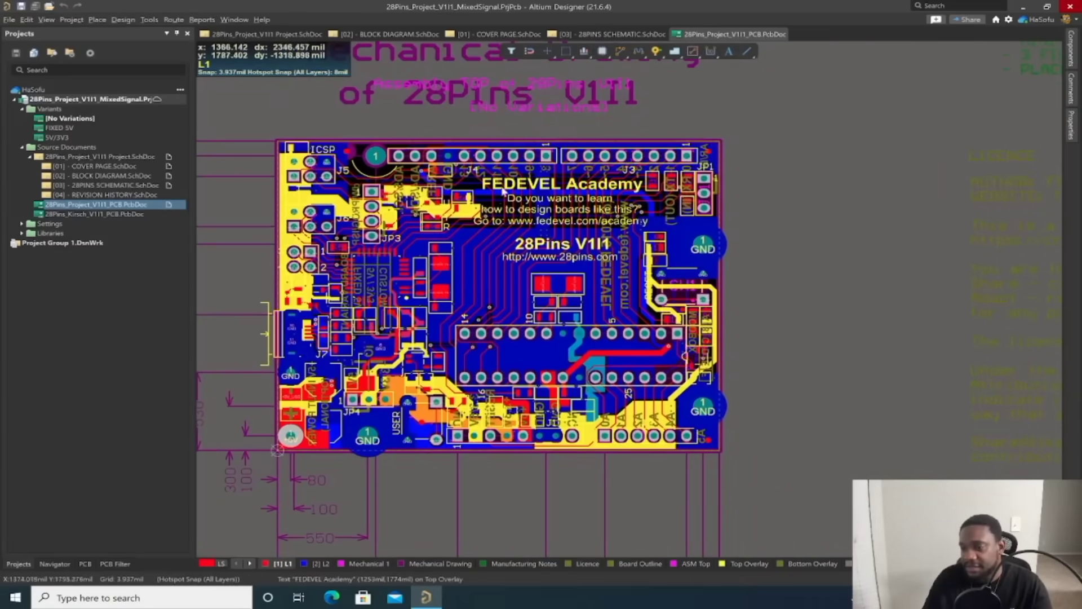
{"action": "scroll", "coordinate": [491, 228], "scroll_direction": "down", "scroll_amount": 2, "text": "ctrl"}
{"action": "scroll", "coordinate": [492, 229], "scroll_direction": "up", "scroll_amount": 6, "text": "ctrl"}
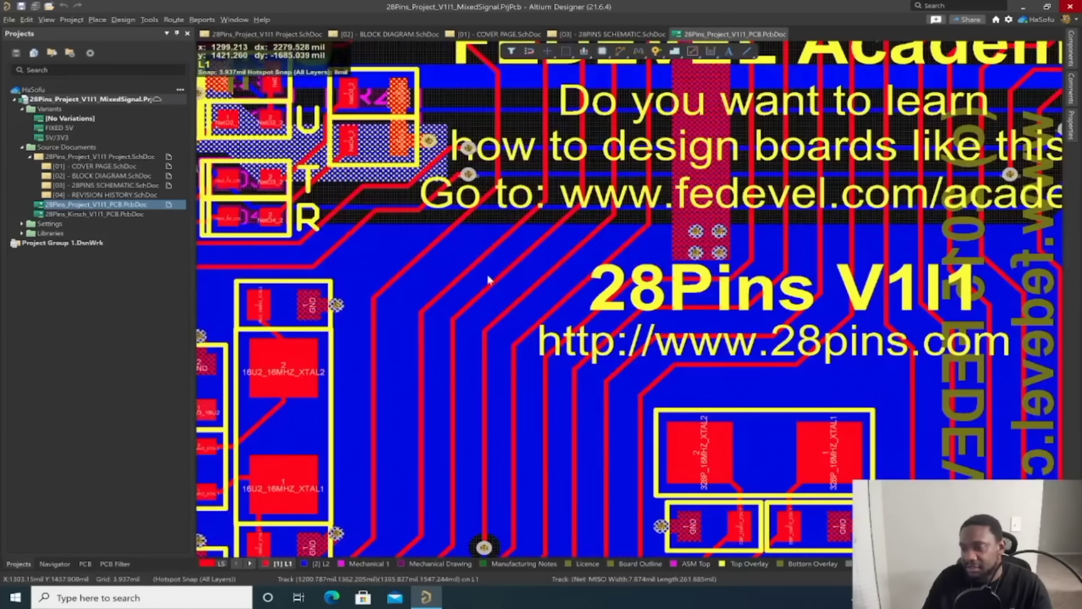
{"action": "left_click", "coordinate": [500, 244]}
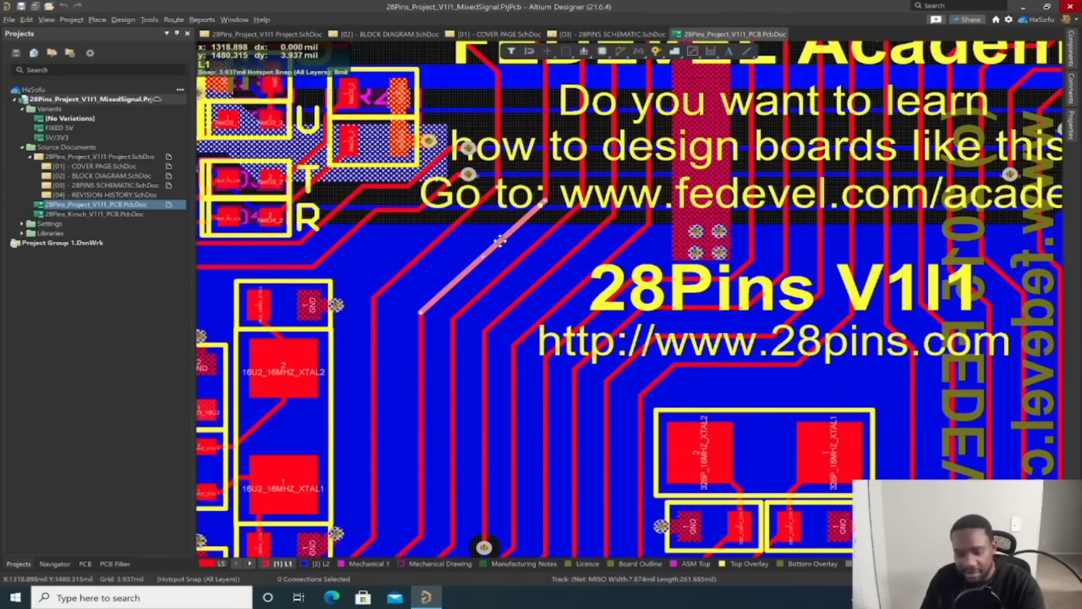
{"action": "key", "text": "Tab"}
{"action": "key", "text": "Delete"}
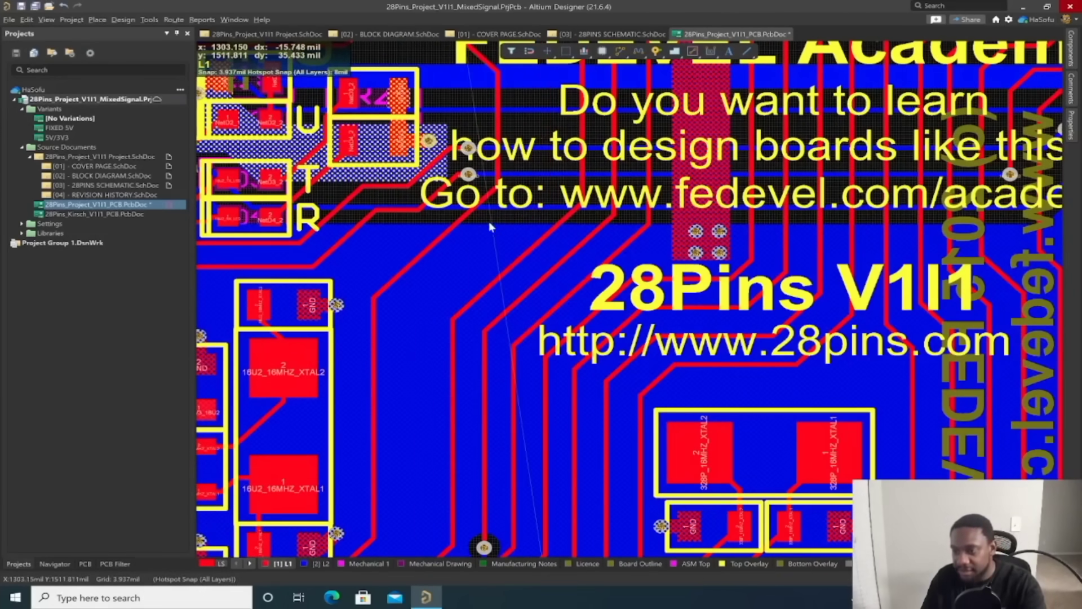
{"action": "scroll", "coordinate": [494, 232], "scroll_direction": "up", "scroll_amount": 1}
{"action": "scroll", "coordinate": [494, 232], "scroll_direction": "up", "scroll_amount": 3}
{"action": "scroll", "coordinate": [494, 231], "scroll_direction": "up", "scroll_amount": 1}
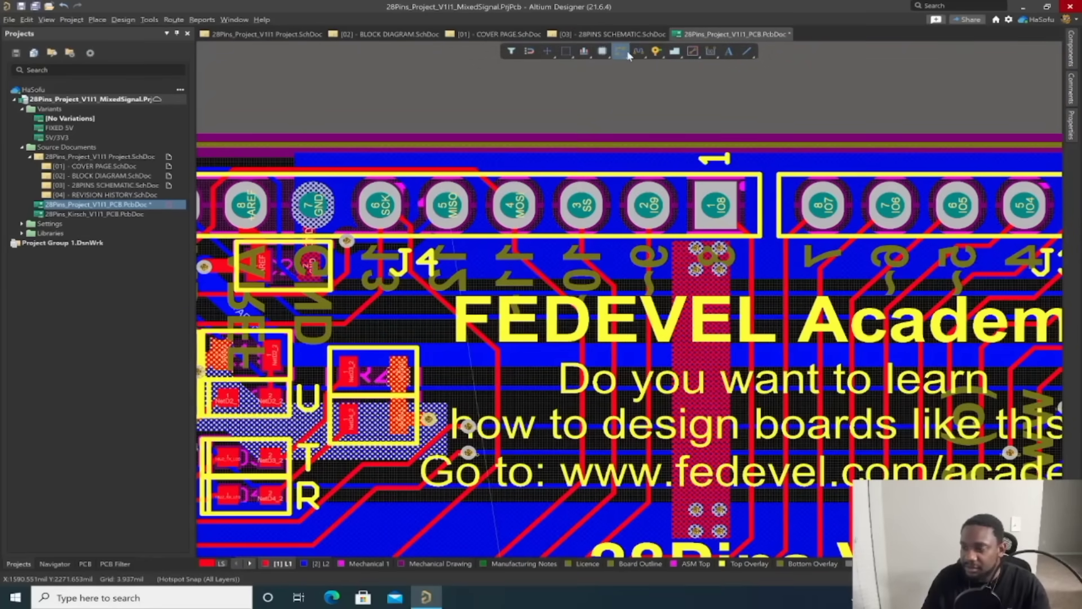
- Start interactively routing the MISO net from its pad, then abandon that first attempt
{"action": "key", "text": "shift+h"}
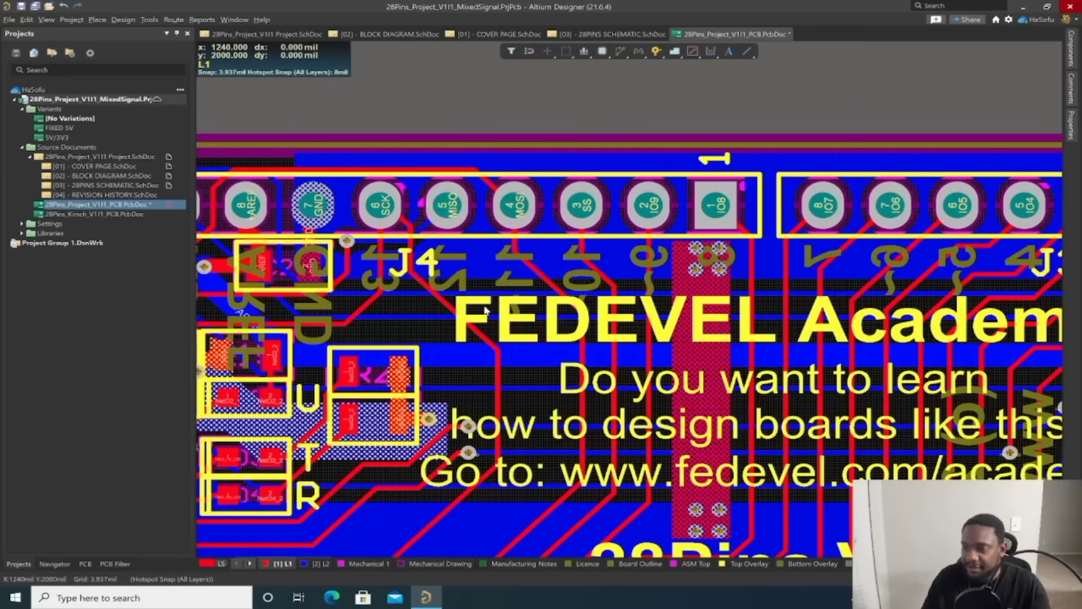
{"action": "left_click", "coordinate": [450, 206]}
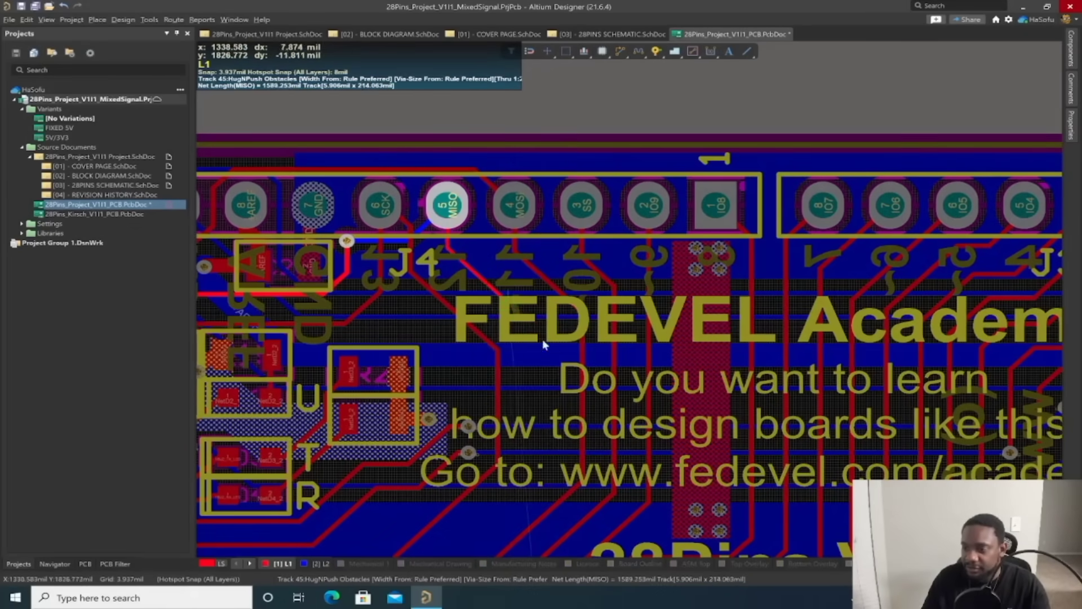
{"action": "left_click", "coordinate": [539, 401]}
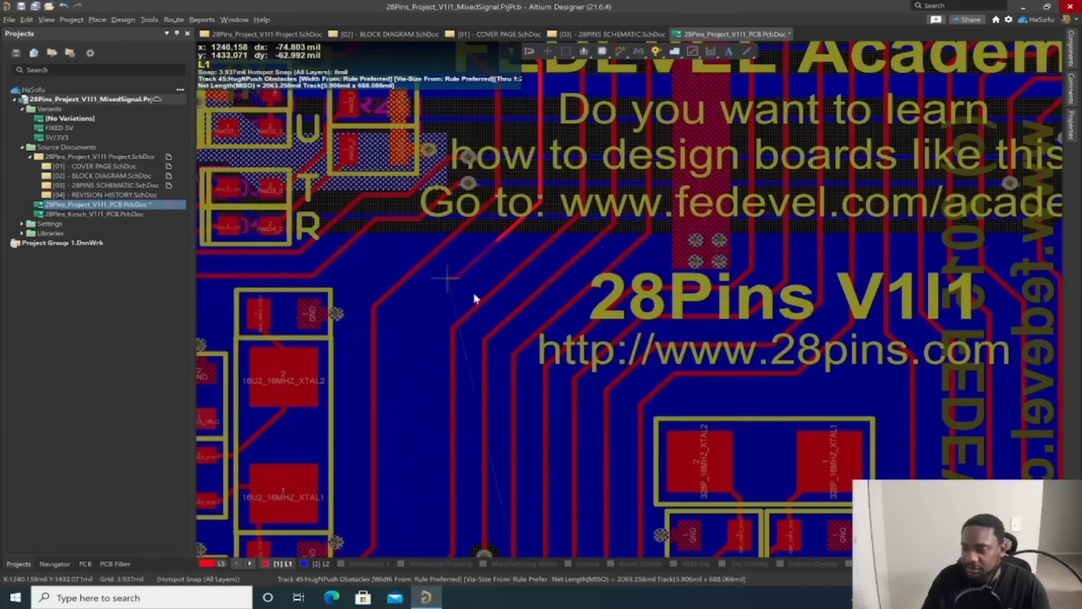
{"action": "left_click", "coordinate": [437, 292]}
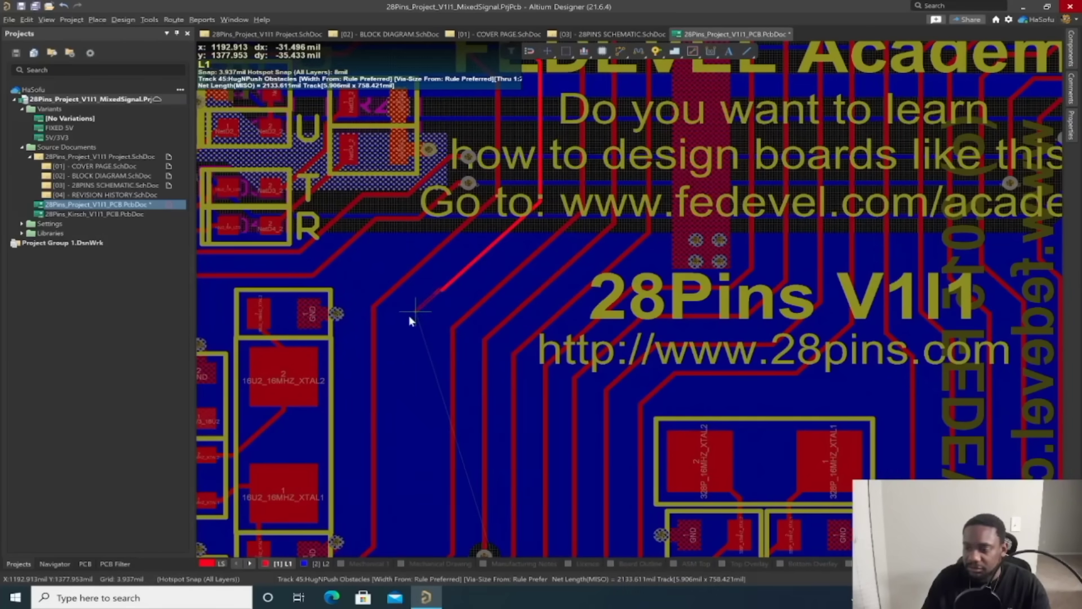
{"action": "key", "text": "Escape"}
- Route the MISO track down the board through several bends, ending on pad 18
{"action": "left_click", "coordinate": [438, 291]}
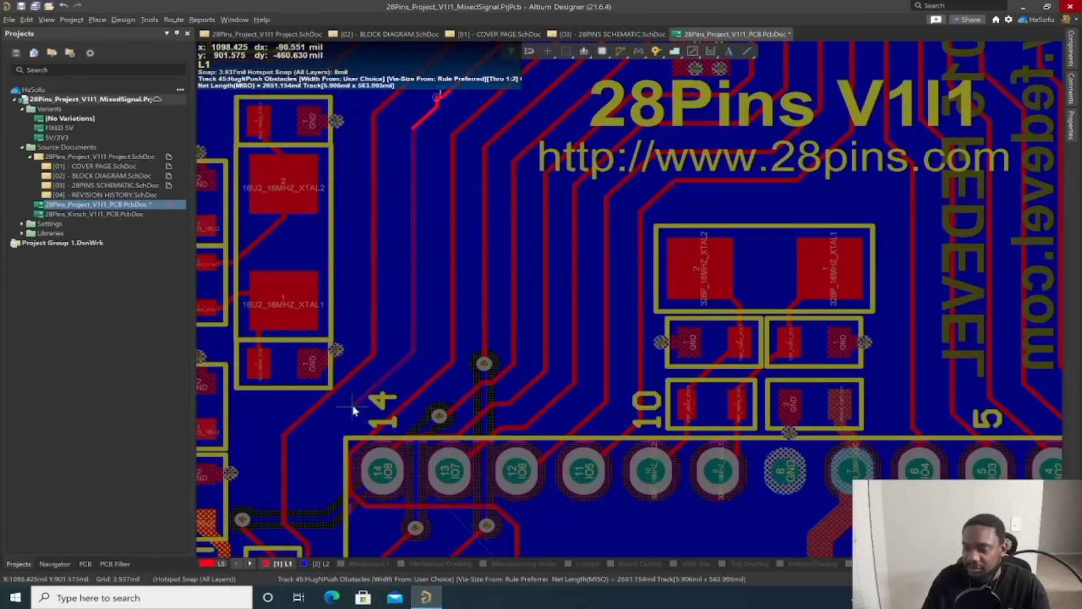
{"action": "left_click", "coordinate": [349, 416]}
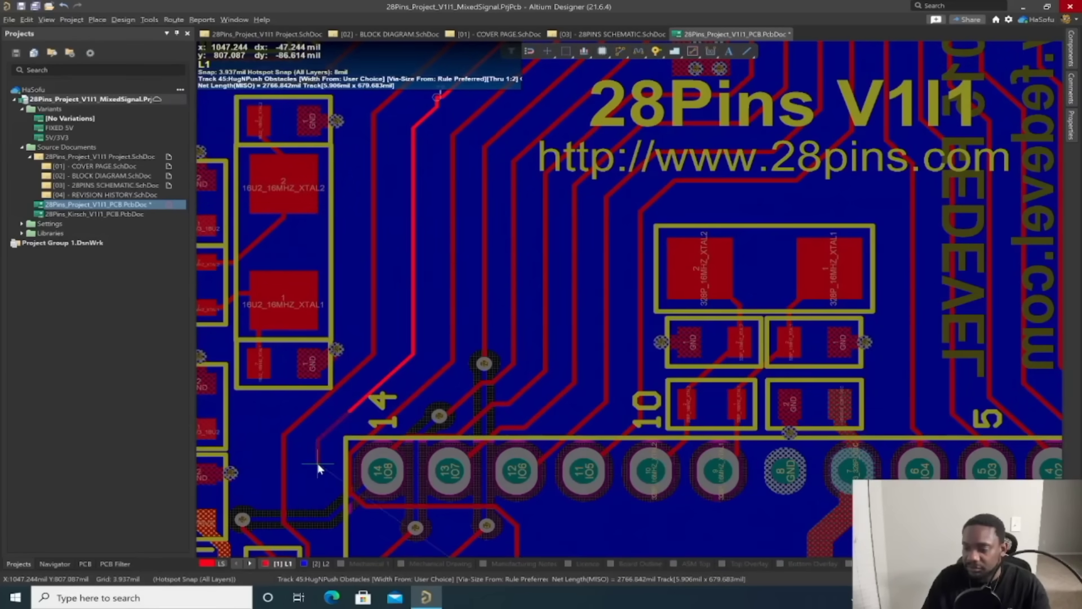
{"action": "left_click", "coordinate": [335, 516]}
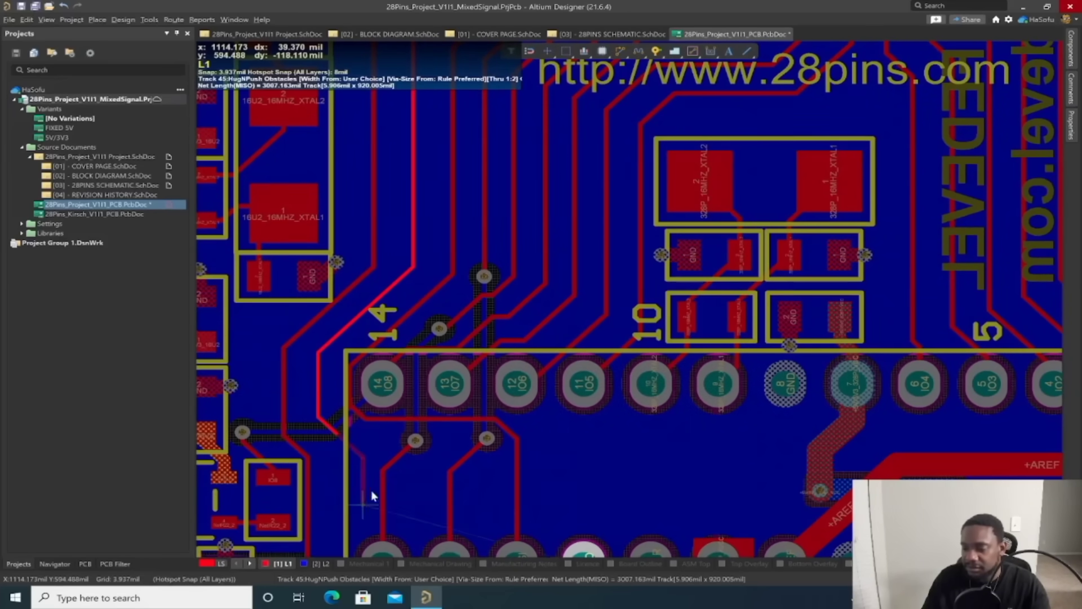
{"action": "scroll", "coordinate": [338, 509], "scroll_direction": "down", "scroll_amount": 3}
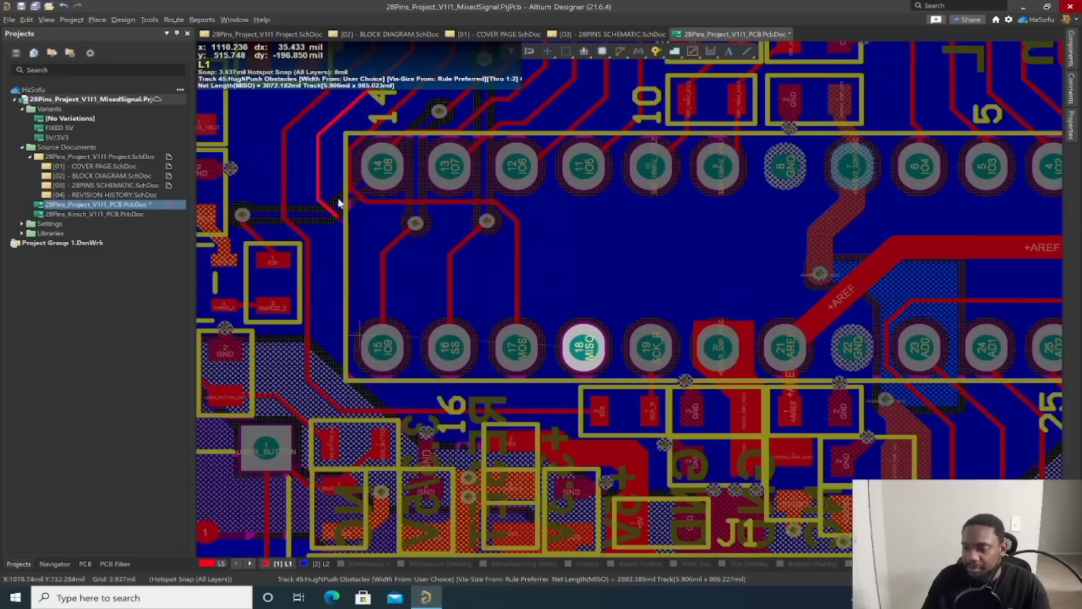
{"action": "left_click", "coordinate": [334, 257]}
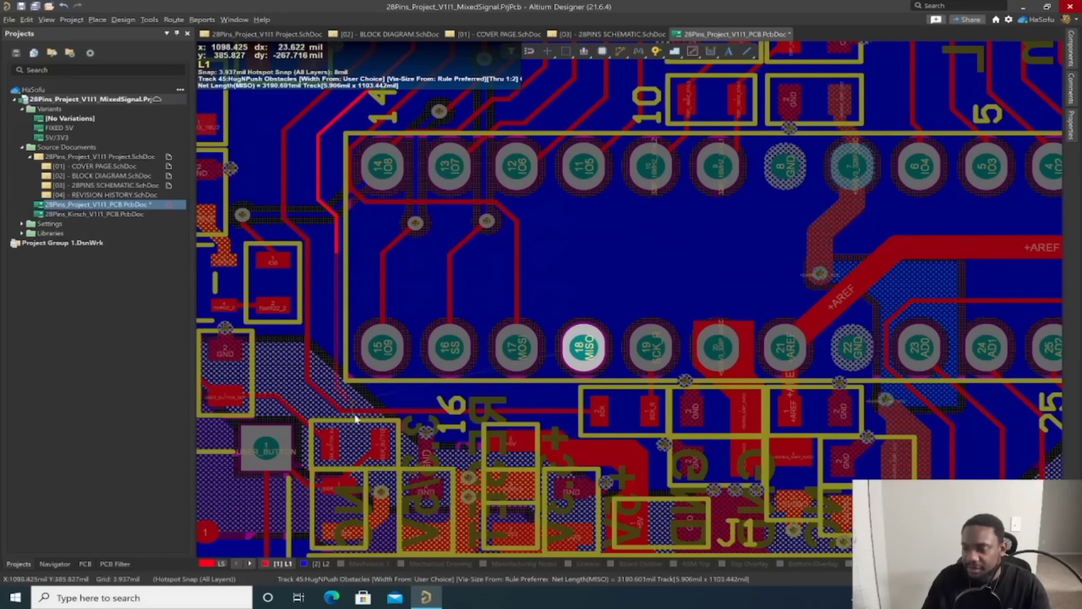
{"action": "left_click", "coordinate": [366, 386]}
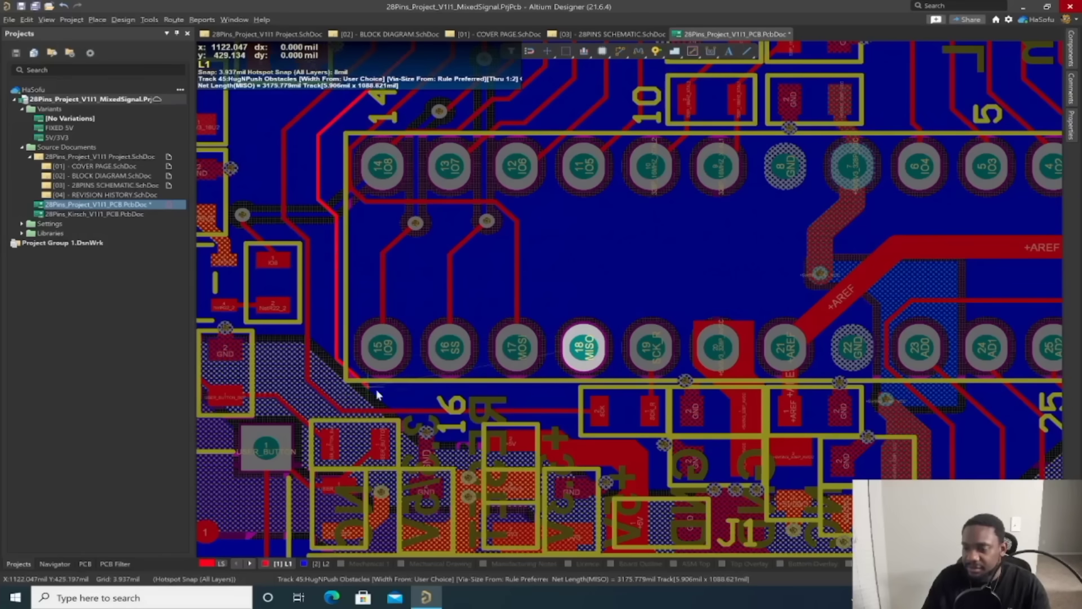
{"action": "left_click", "coordinate": [567, 384]}
{"action": "left_click", "coordinate": [583, 351]}
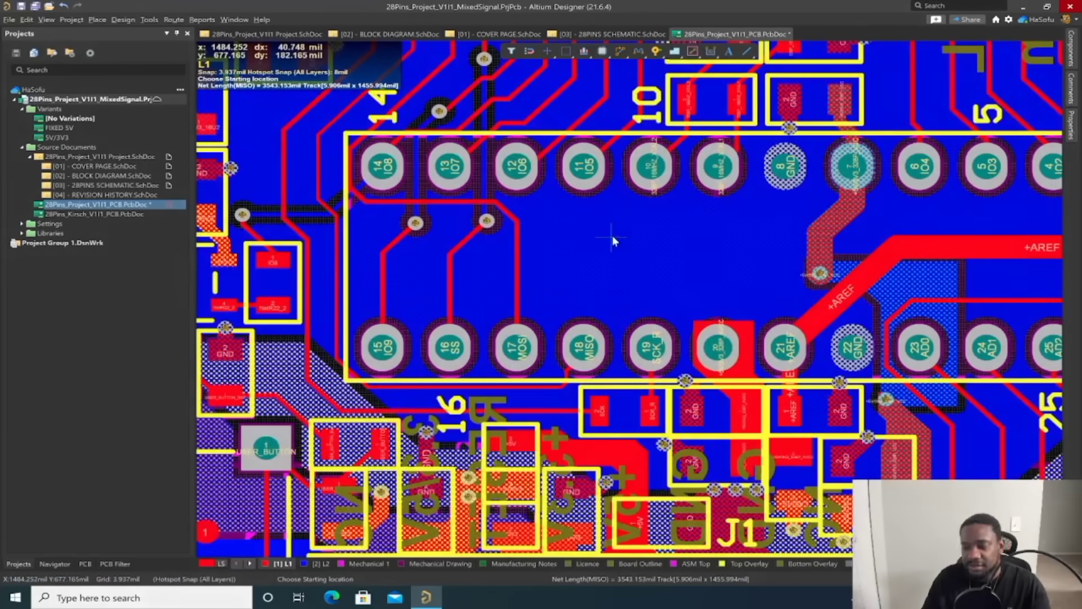
- Exit routing and drag the diagonal MISO segment up-left toward pad 18
{"action": "right_click", "coordinate": [623, 266]}
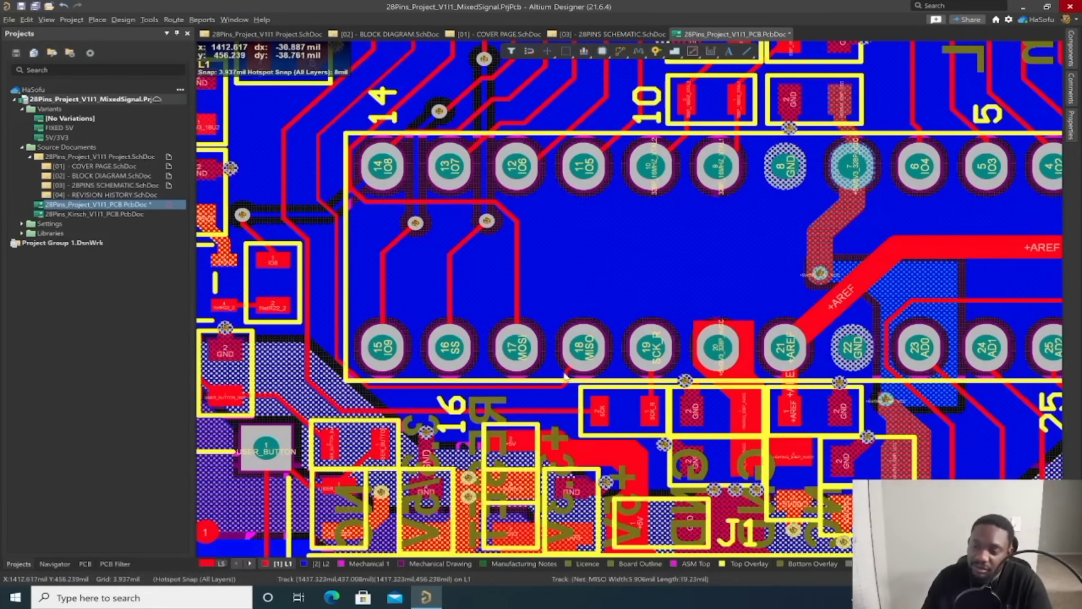
{"action": "scroll", "coordinate": [565, 326], "scroll_direction": "down", "scroll_amount": 5}
{"action": "scroll", "coordinate": [566, 326], "scroll_direction": "up", "scroll_amount": 5}
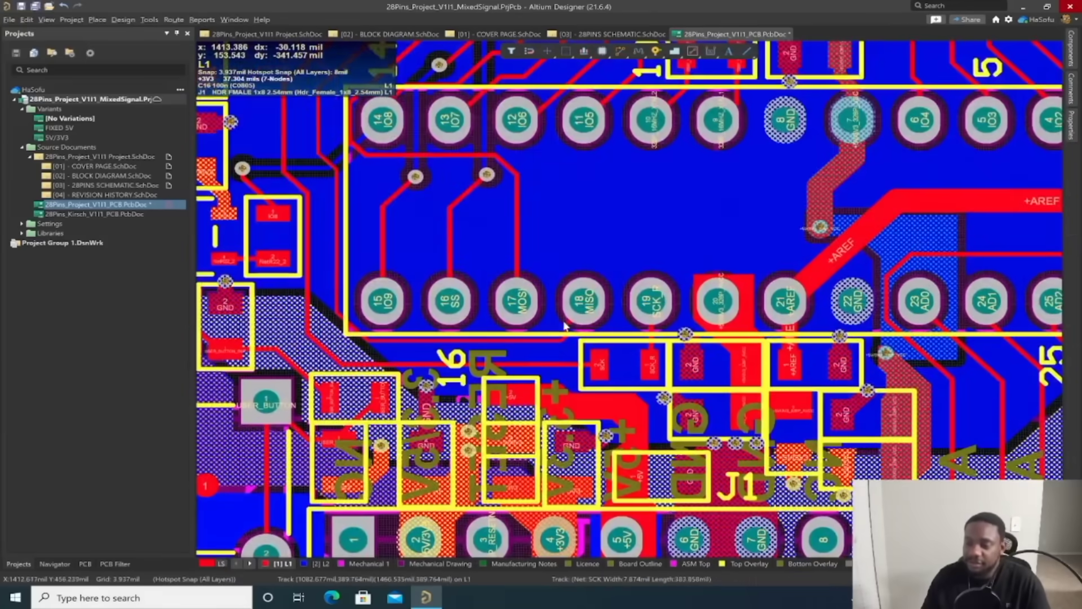
{"action": "scroll", "coordinate": [573, 316], "scroll_direction": "up", "scroll_amount": 8, "text": "ctrl"}
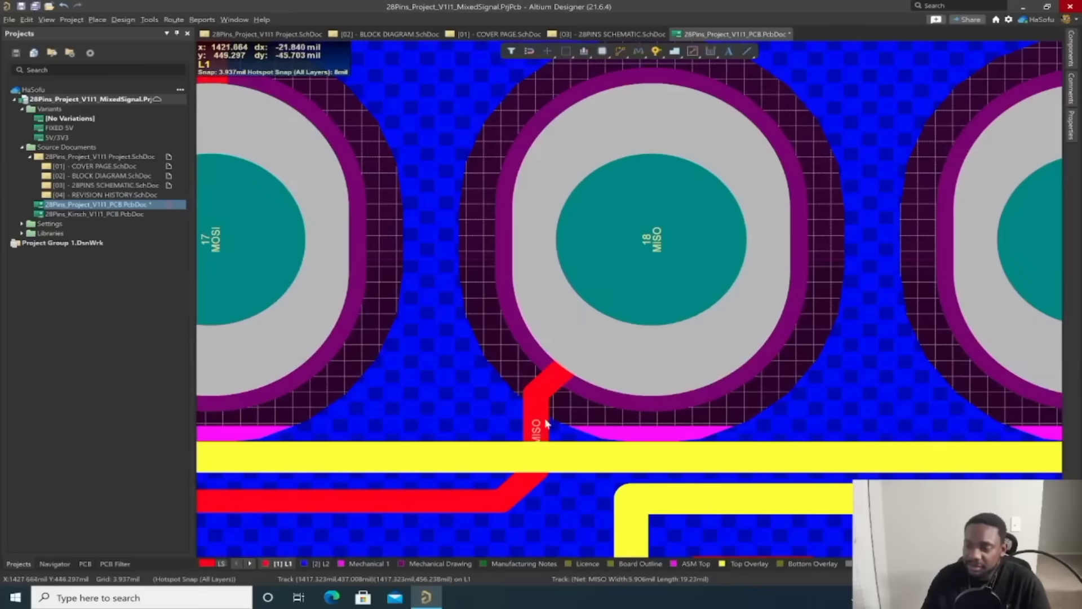
{"action": "left_click", "coordinate": [543, 388]}
{"action": "left_click_drag", "start_coordinate": [543, 387], "coordinate": [642, 379]}
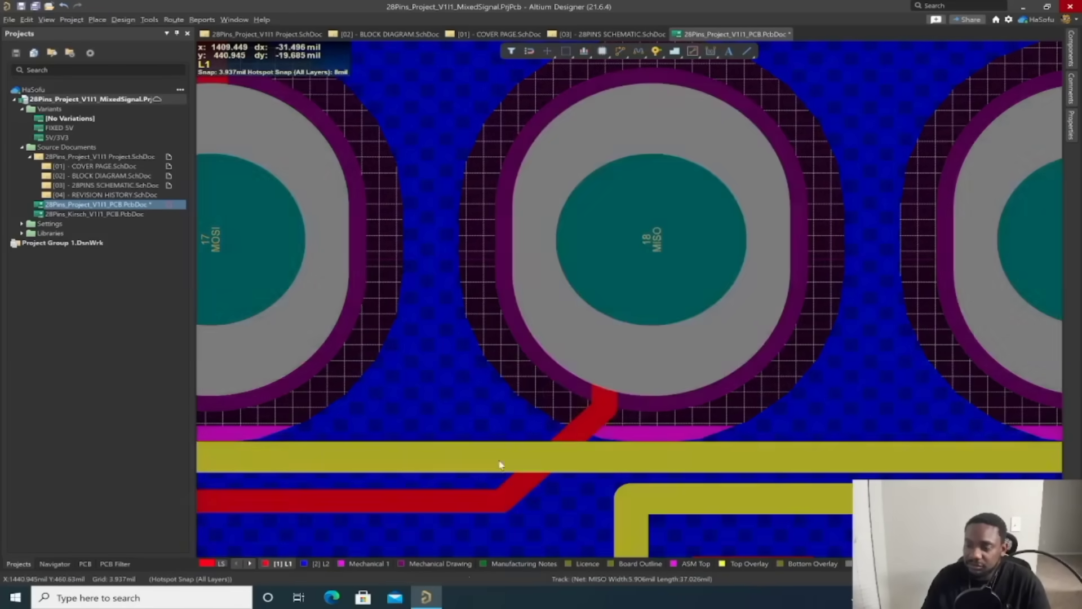
{"action": "left_click_drag", "start_coordinate": [530, 478], "coordinate": [505, 461]}
- Look over the board around J4/J5, then close the 28Pins PCB document
{"action": "scroll", "coordinate": [502, 314], "scroll_direction": "up", "scroll_amount": 5, "text": "ctrl"}
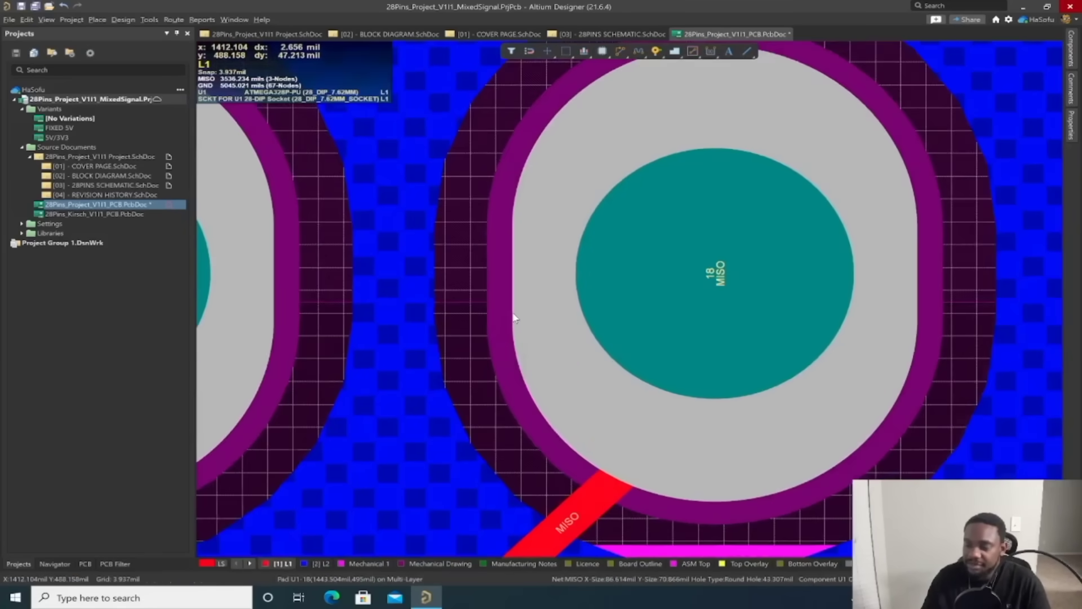
{"action": "scroll", "coordinate": [514, 318], "scroll_direction": "down", "scroll_amount": 8, "text": "ctrl"}
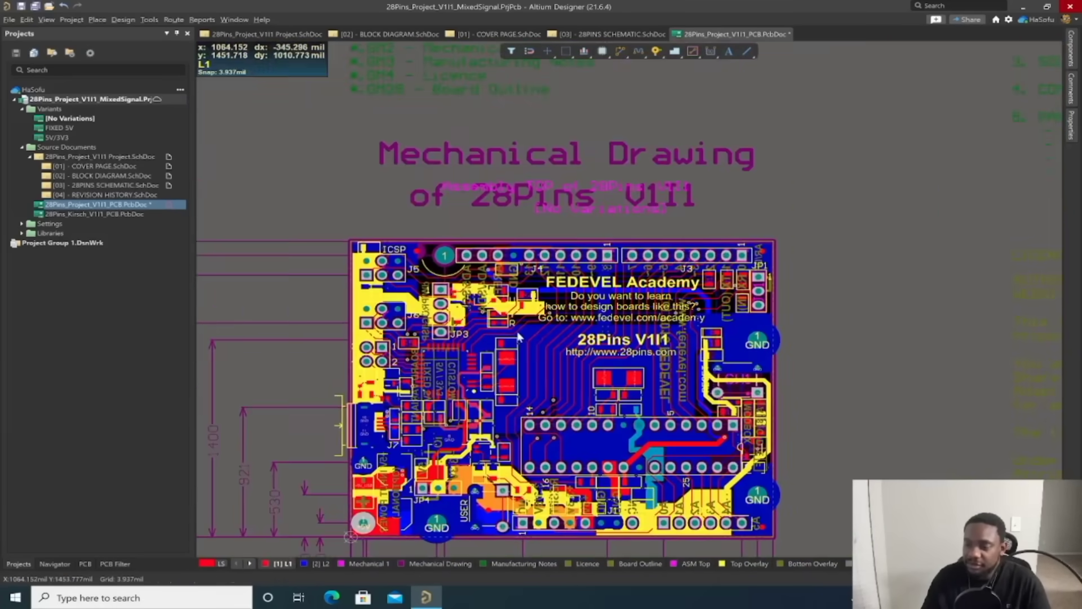
{"action": "scroll", "coordinate": [516, 332], "scroll_direction": "up", "scroll_amount": 5, "text": "ctrl"}
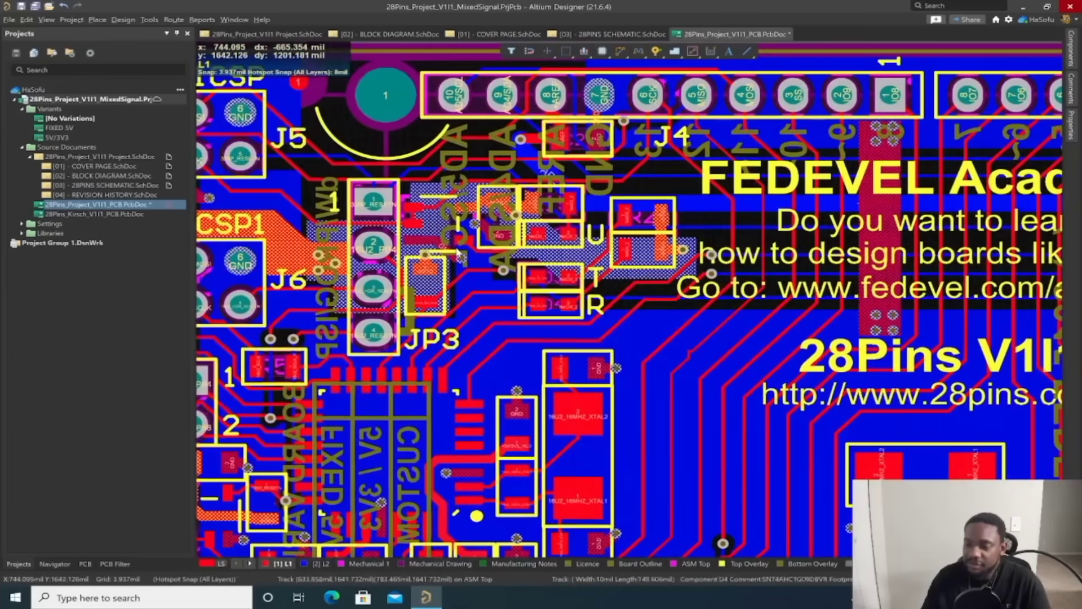
{"action": "right_click_drag", "start_coordinate": [459, 255], "coordinate": [607, 277]}
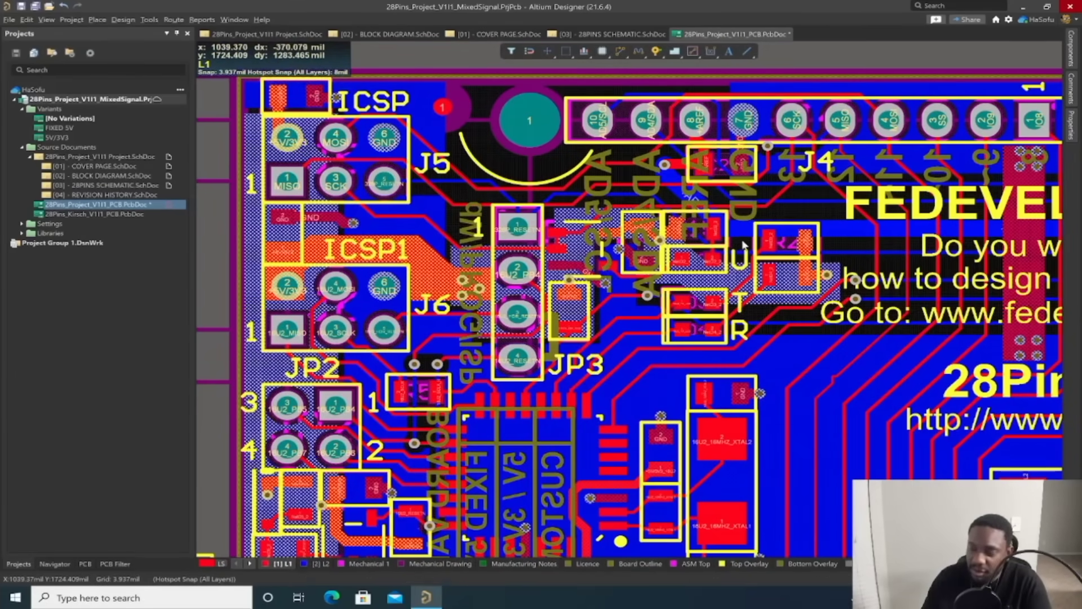
{"action": "scroll", "coordinate": [743, 244], "scroll_direction": "right", "scroll_amount": 10, "text": "shift"}
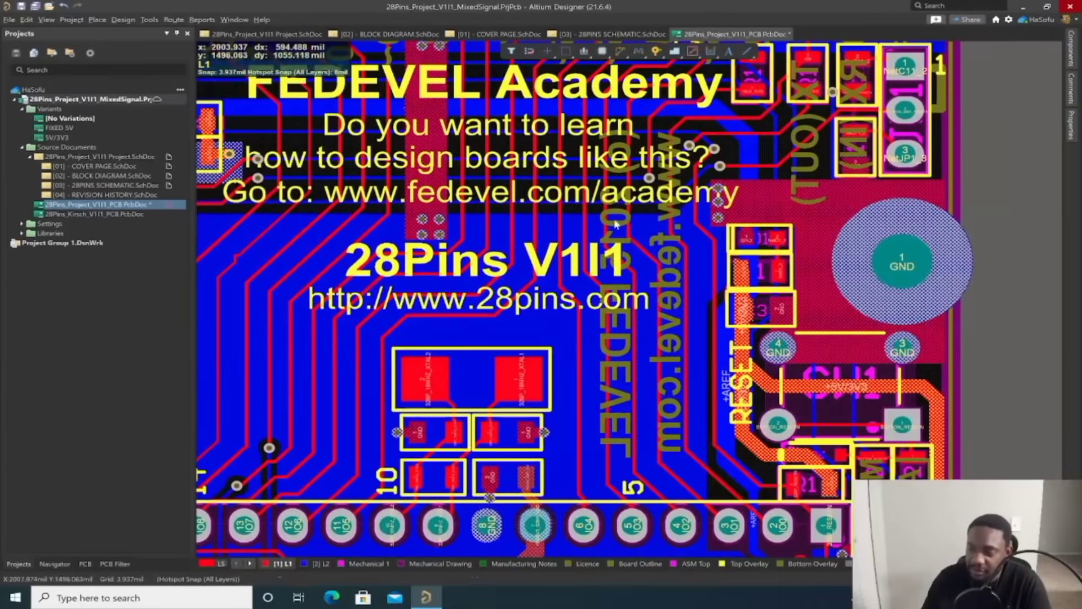
{"action": "right_click_drag", "start_coordinate": [616, 224], "coordinate": [367, 138]}
{"action": "right_click_drag", "start_coordinate": [215, 311], "coordinate": [575, 260]}
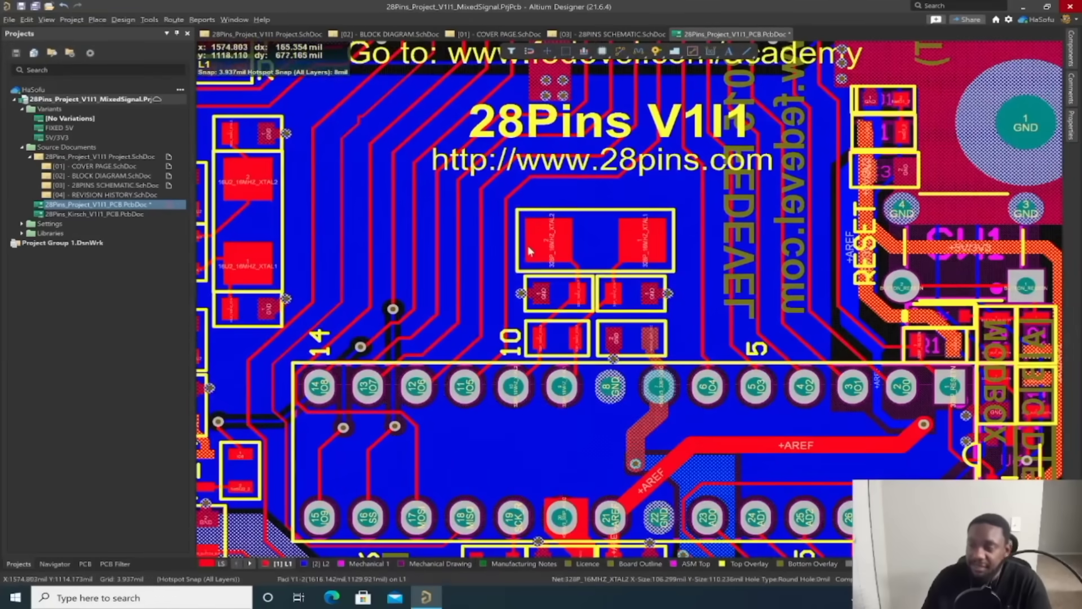
{"action": "right_click", "coordinate": [745, 36]}
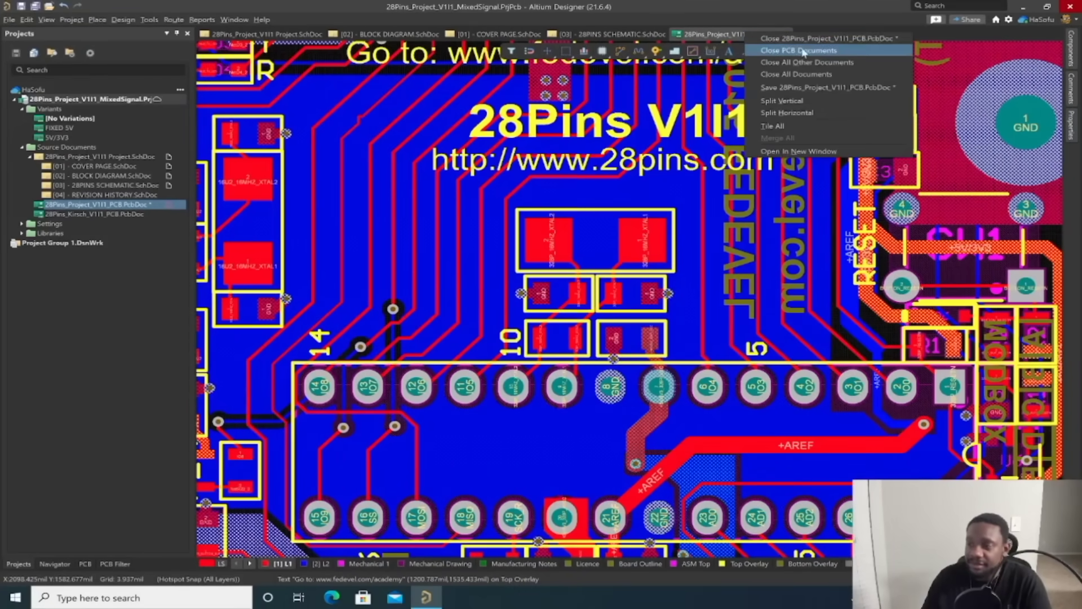
{"action": "left_click", "coordinate": [809, 36]}
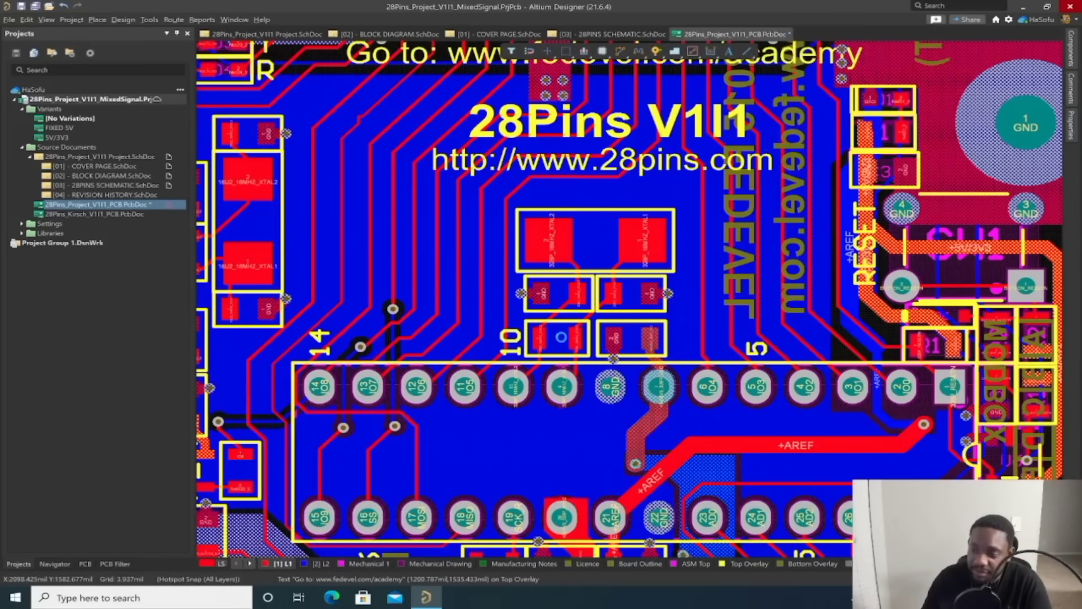
{"action": "key", "text": "ctrl+F4"}
{"action": "left_click", "coordinate": [1061, 7]}
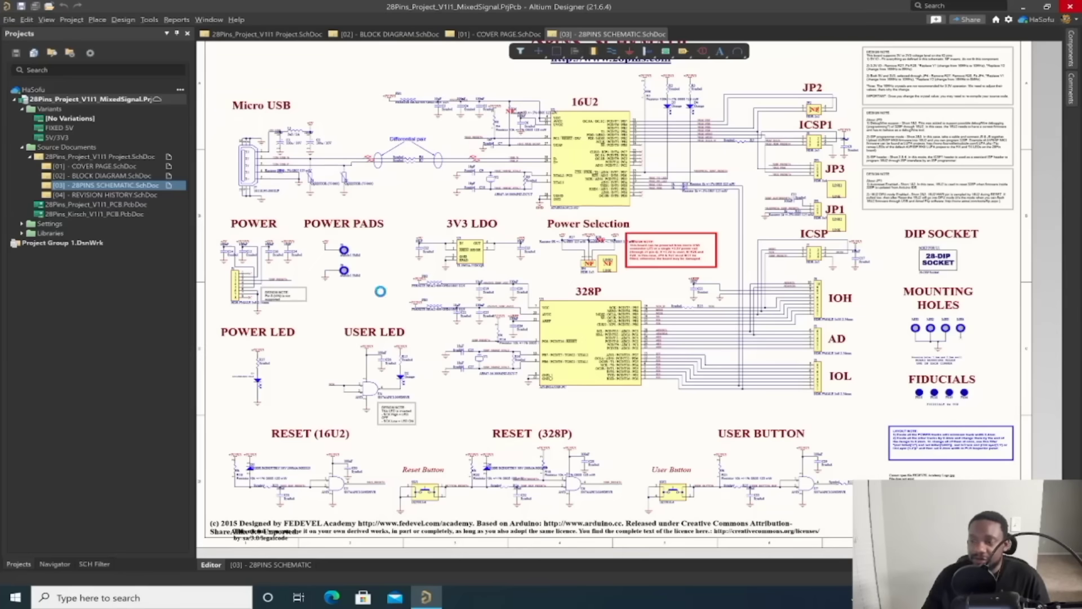